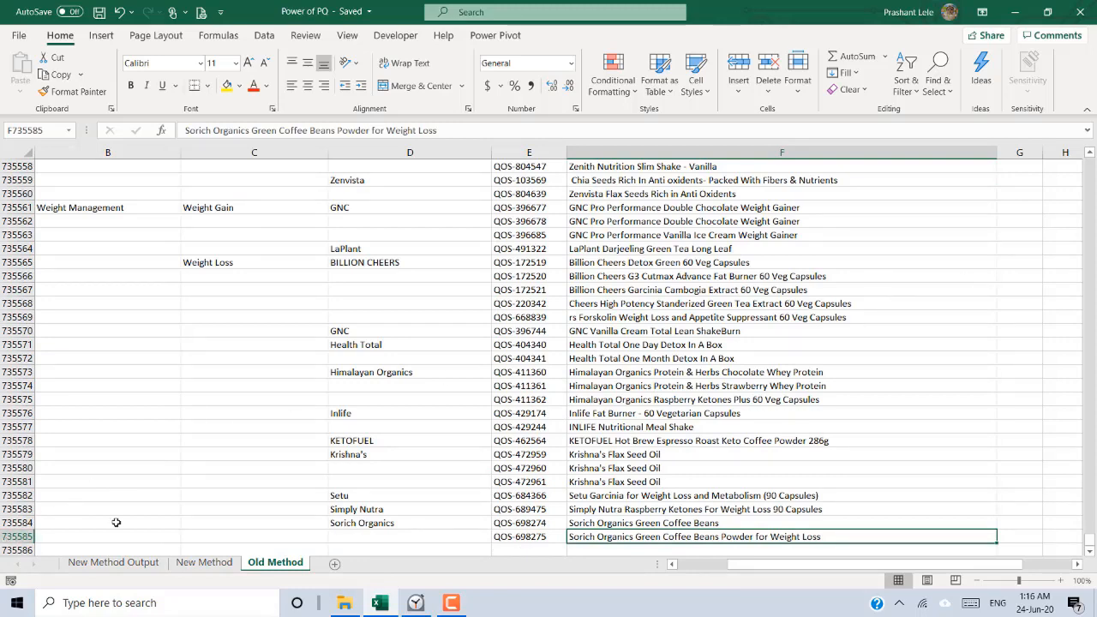
Return to the start of the Old Method sheet and examine the extent of the header row in row 3.
key(ctrl+Up)
key(ctrl+Left)
key(ctrl+Up)
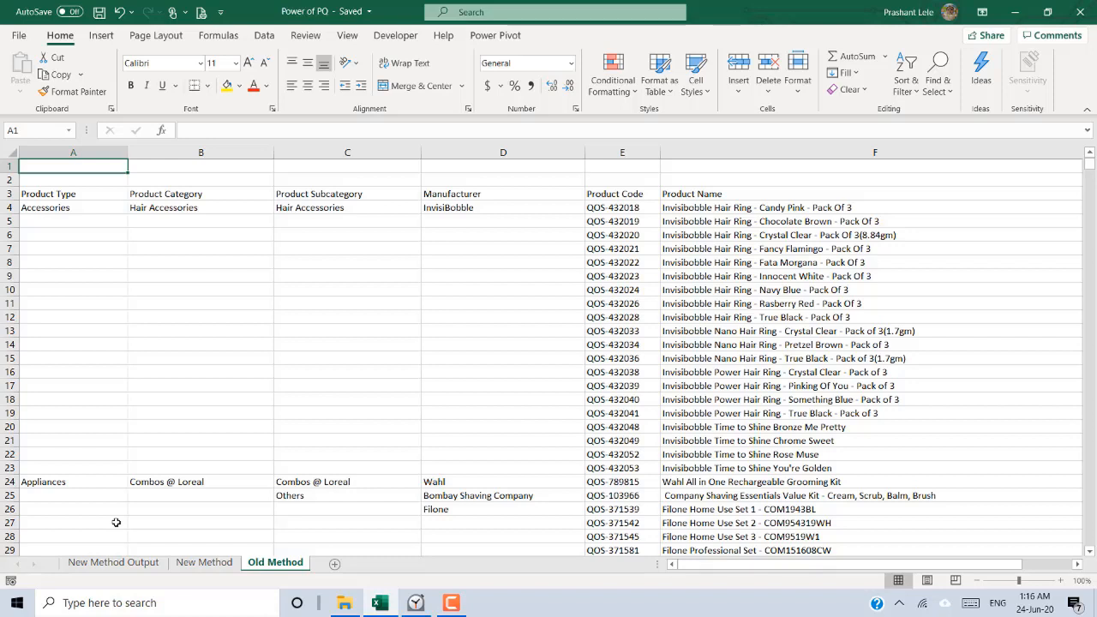
key(ctrl+Down)
key(ctrl+Right)
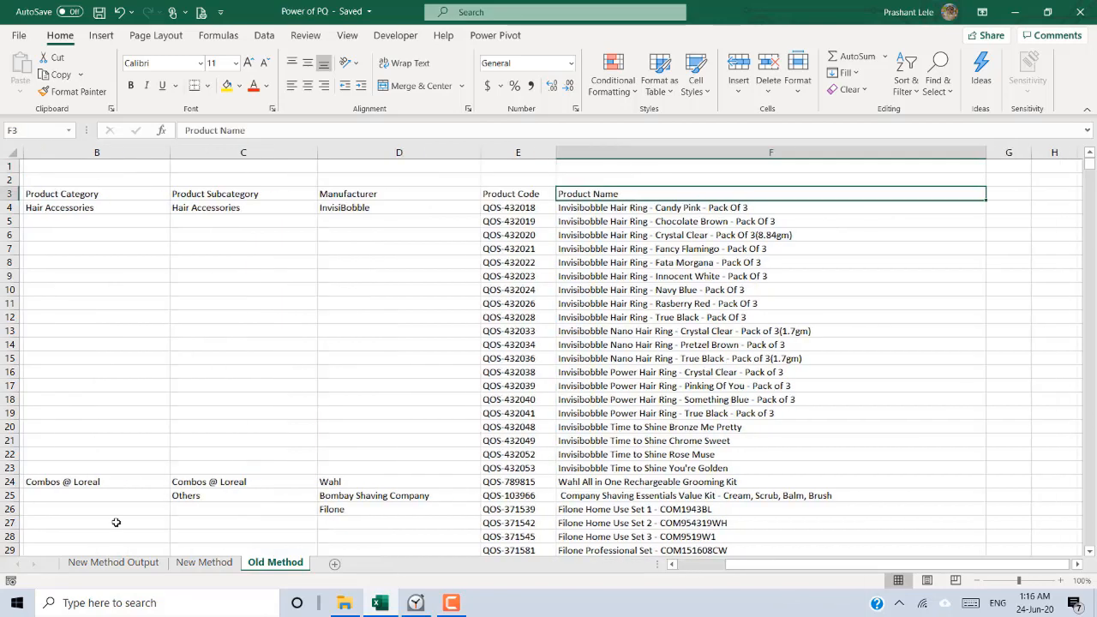
key(ctrl+Left)
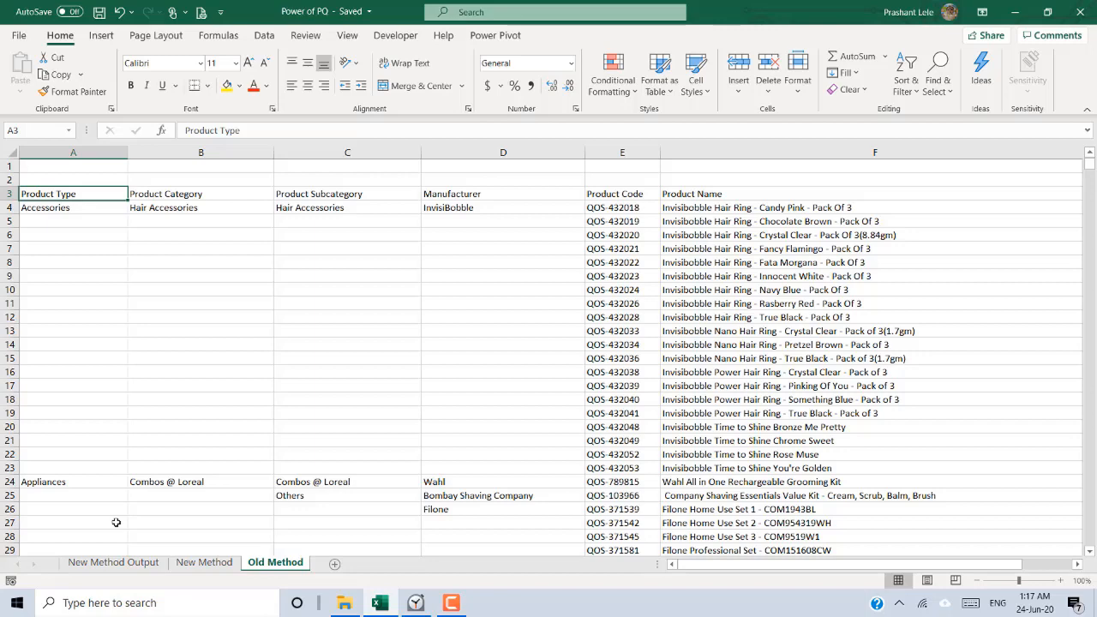
key(ctrl+Right)
key(ctrl+Left)
Examine the Product Subcategory, Manufacturer, Product Code and Product Name headers and the first product code.
key(Right)
key(Right)
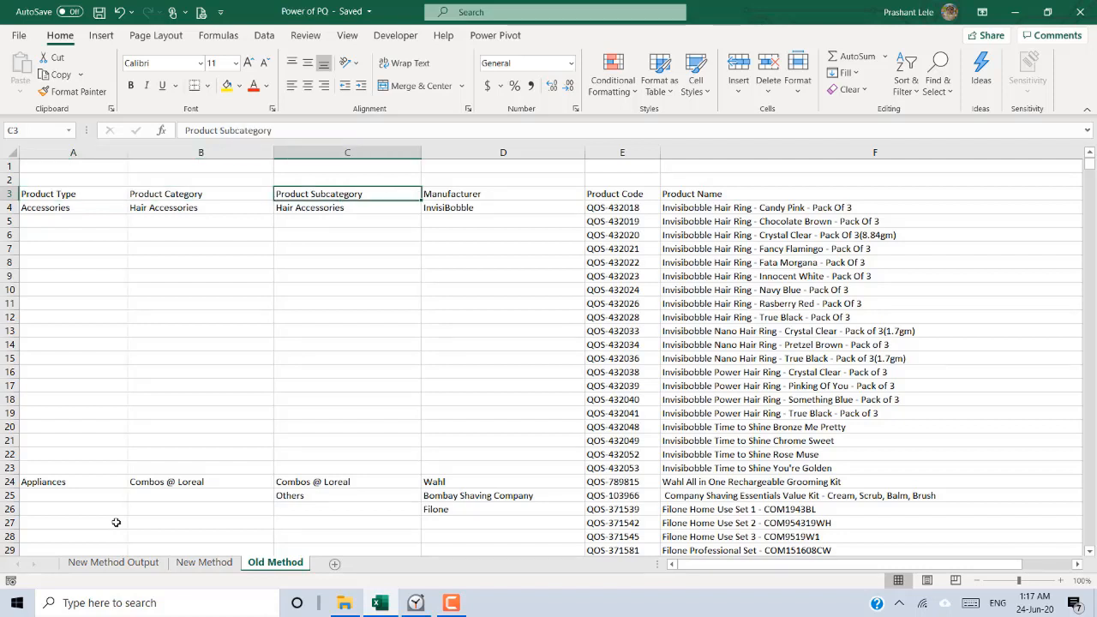
key(Right)
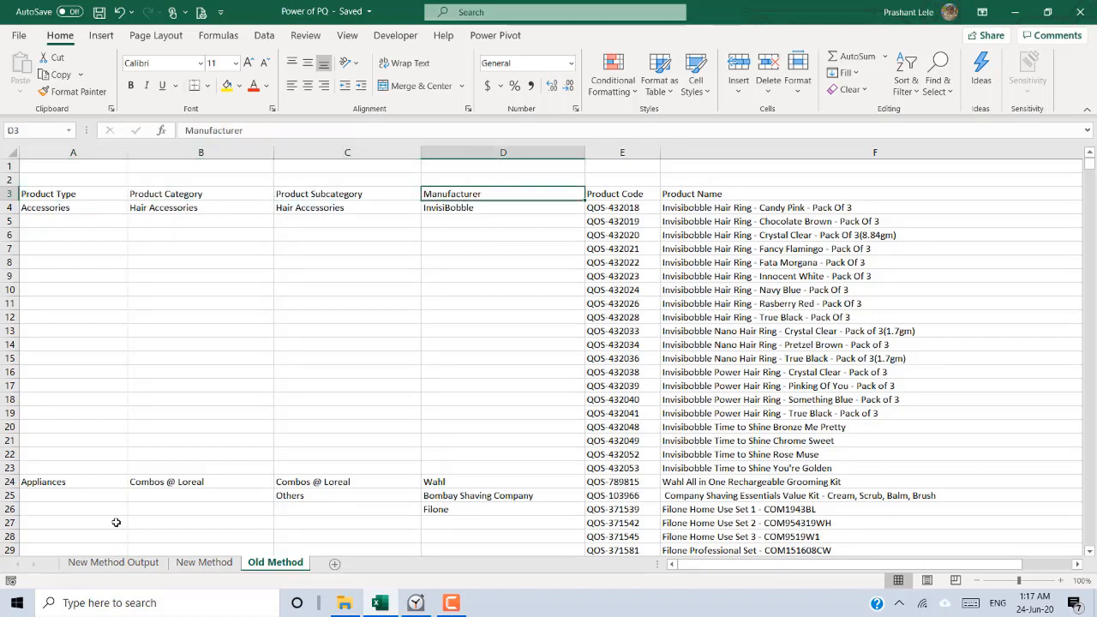
key(Right)
key(Right)
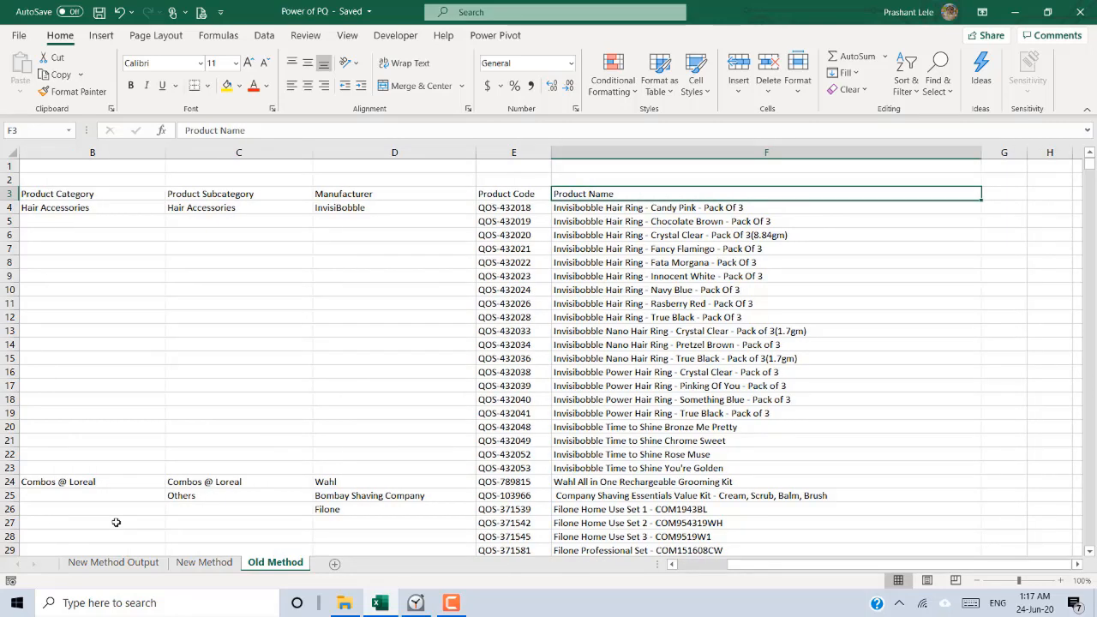
key(Left)
key(Right)
key(Left)
key(Down)
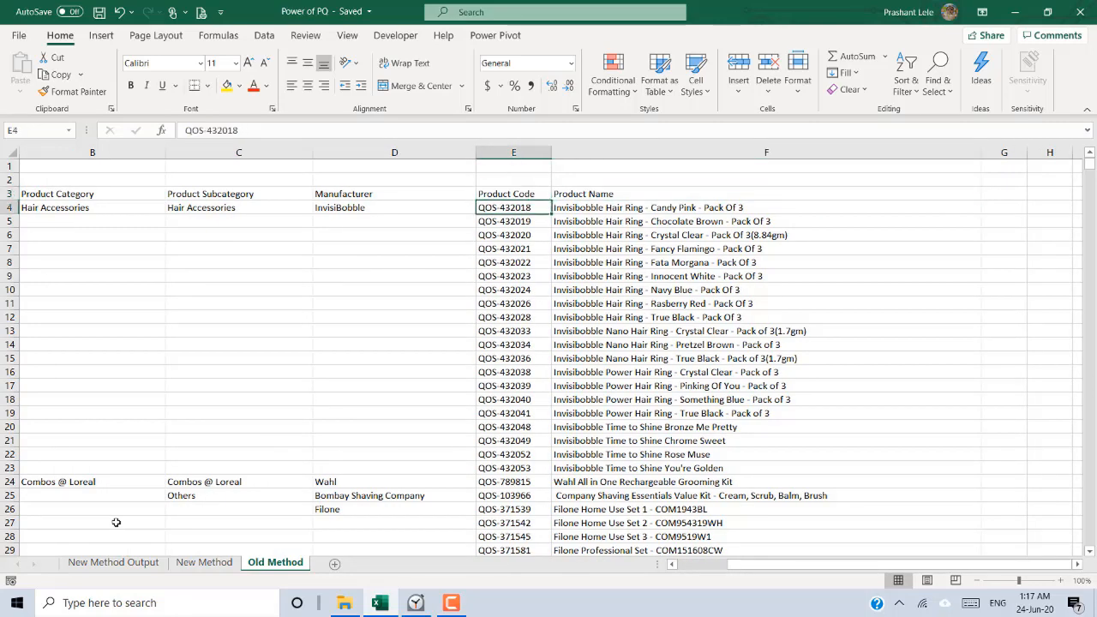
Review the row 3 headers again, going from Product Type across to Product Code and back to Product Type.
key(Up)
key(Left)
key(Left)
key(Left)
key(Left)
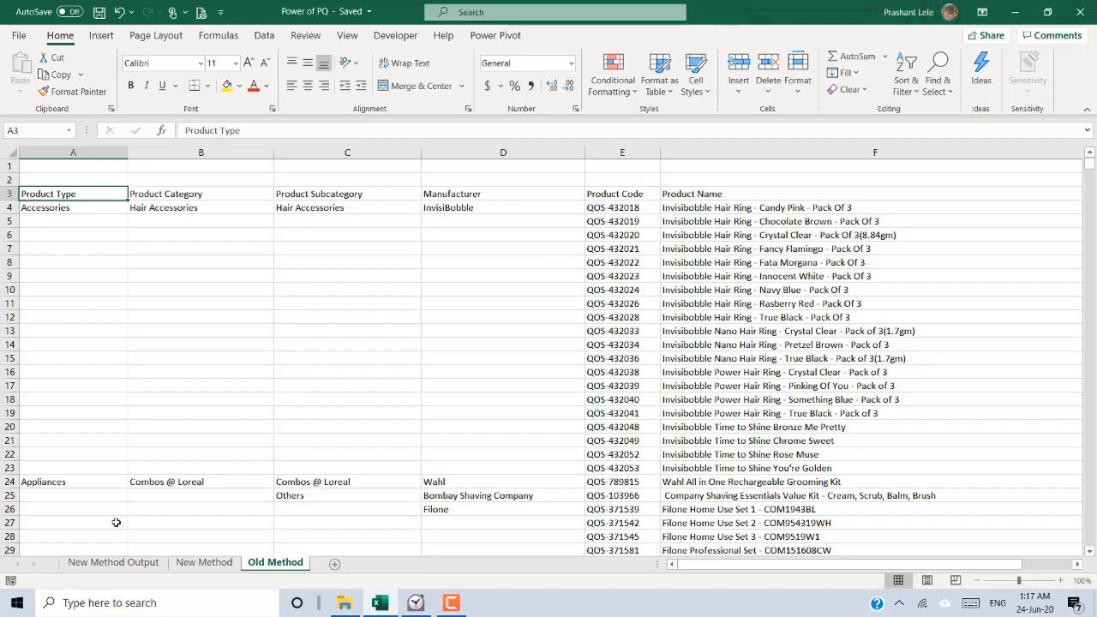
key(Right)
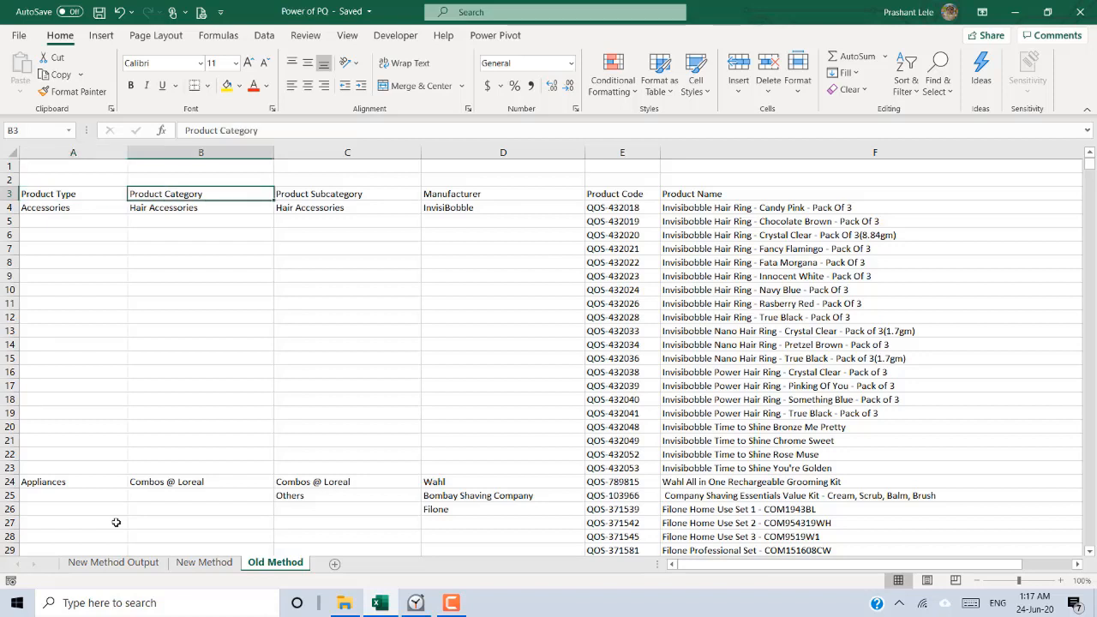
key(Right)
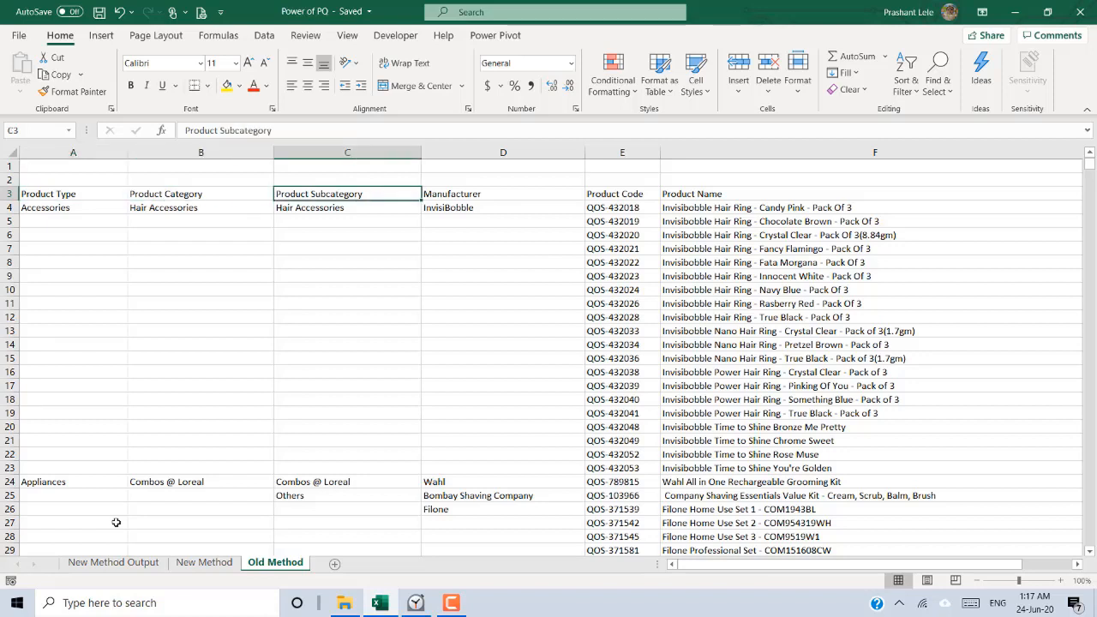
key(Right)
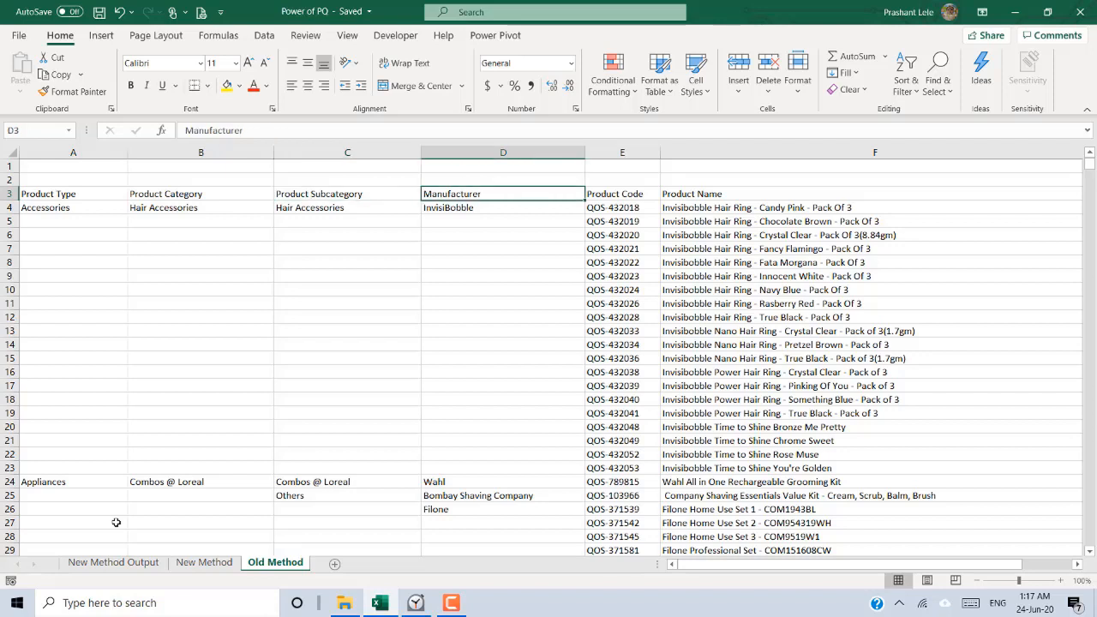
key(Right)
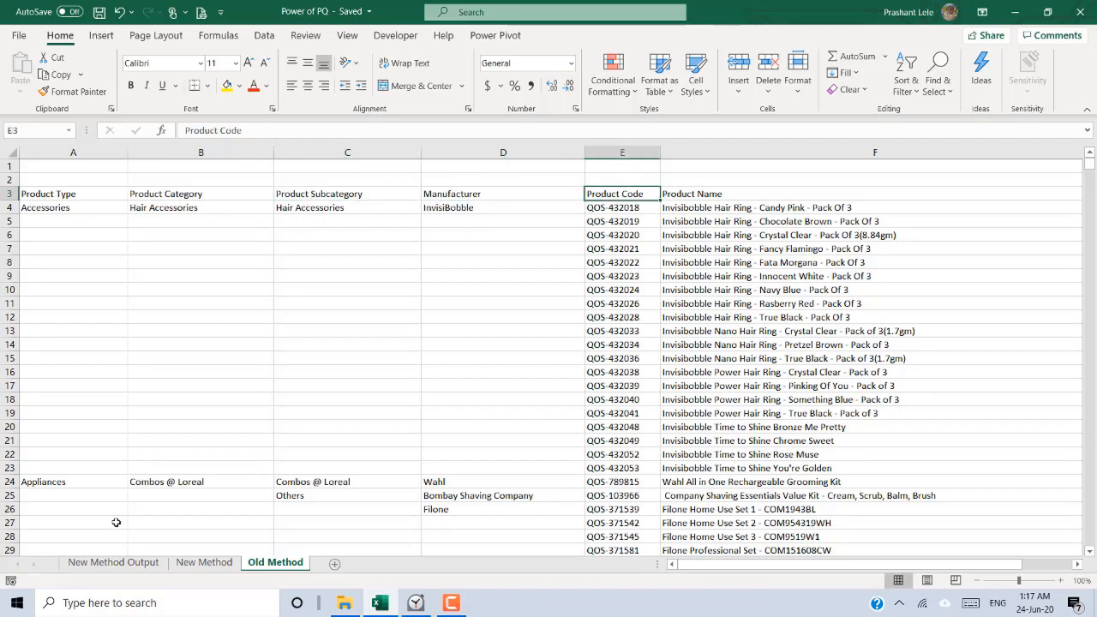
key(Home)
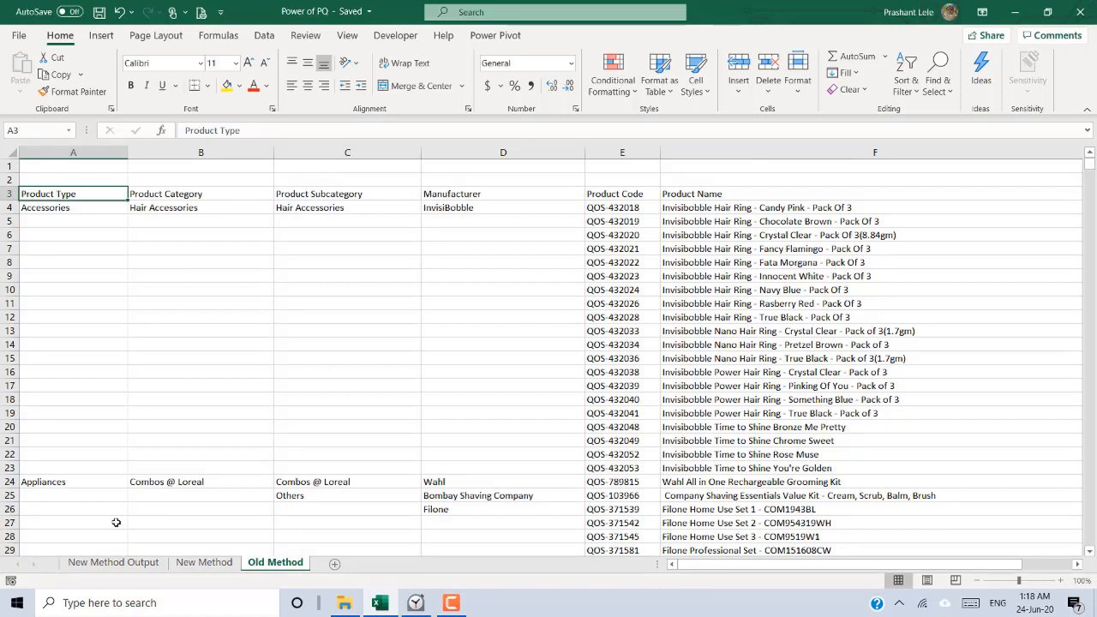
Fill the product type Accessories down the blank cells from A4 to A23.
key(Down)
key(Down)
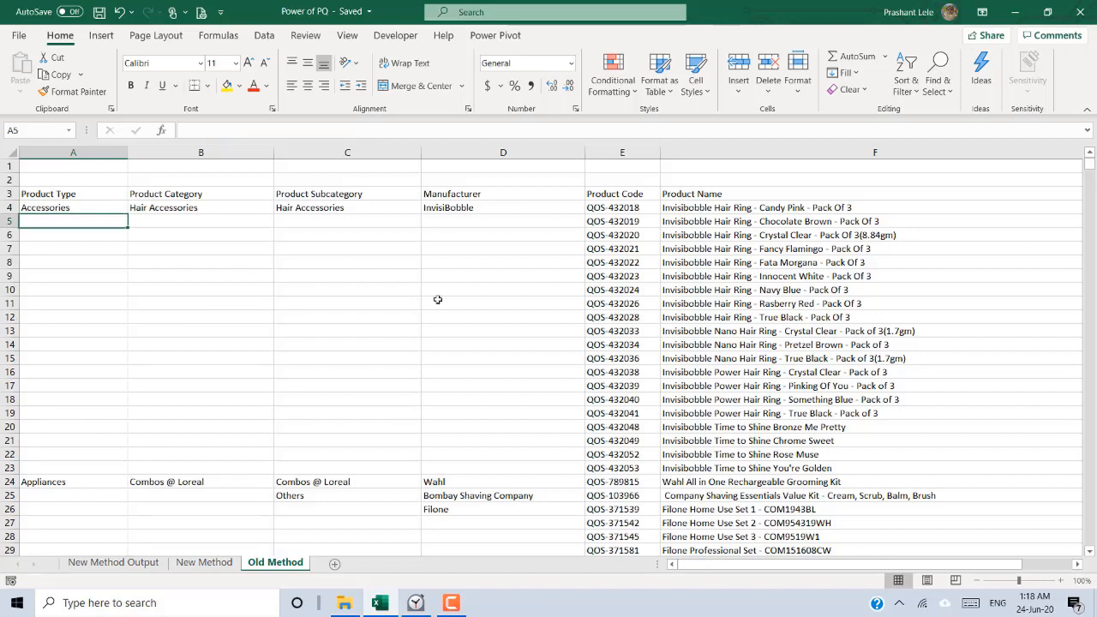
click(58, 209)
key(ctrl+shift+Down)
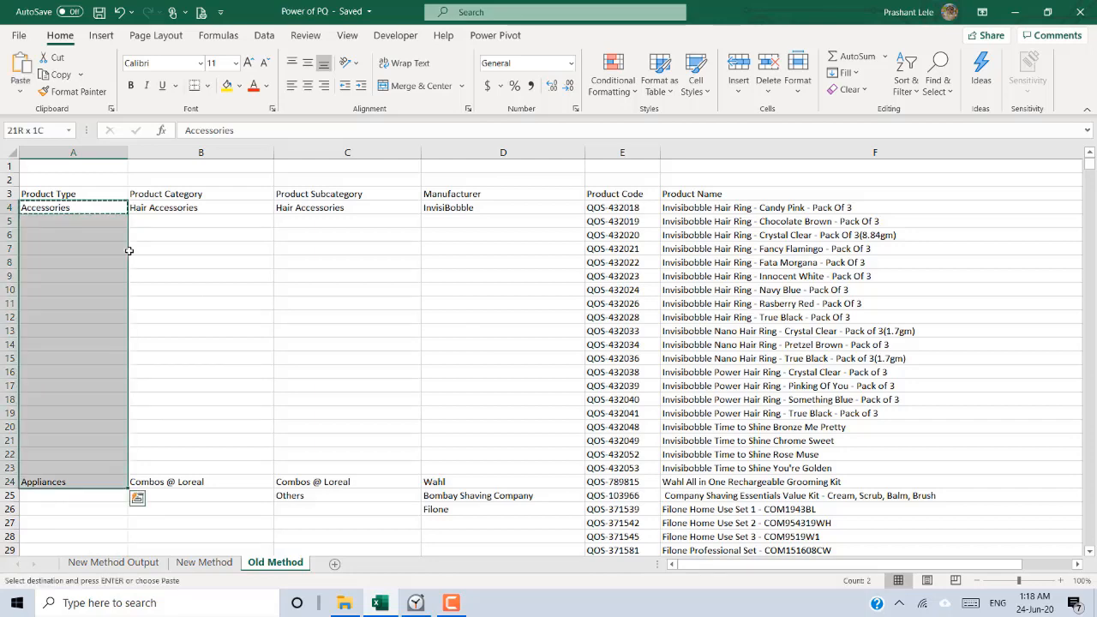
key(shift+Up)
key(ctrl+d)
Fill the product category Hair Accessories down the blank cells from B4 to B23.
key(Right)
key(shift+Down)
key(shift+Down)
key(shift+Down)
key(shift+Down)
key(shift+Down)
key(ctrl+shift+Down)
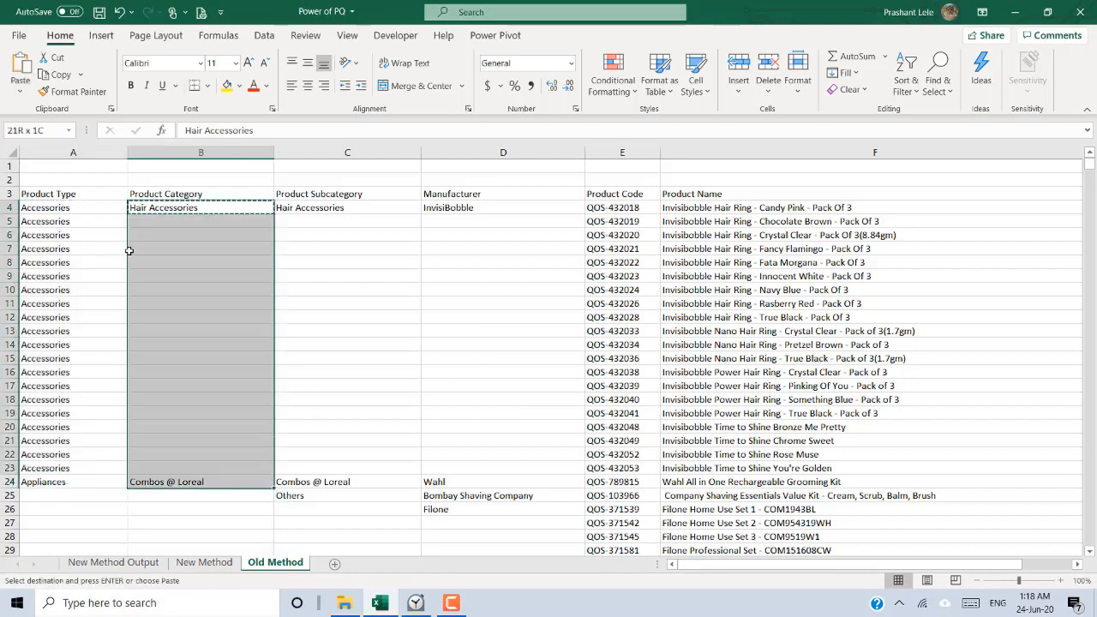
key(shift+Up)
key(ctrl+d)
Fill the subcategory Hair Accessories and manufacturer InvisiBobble together down columns C and D, from row 4 to row 23.
key(Right)
key(shift+Right)
key(ctrl+c)
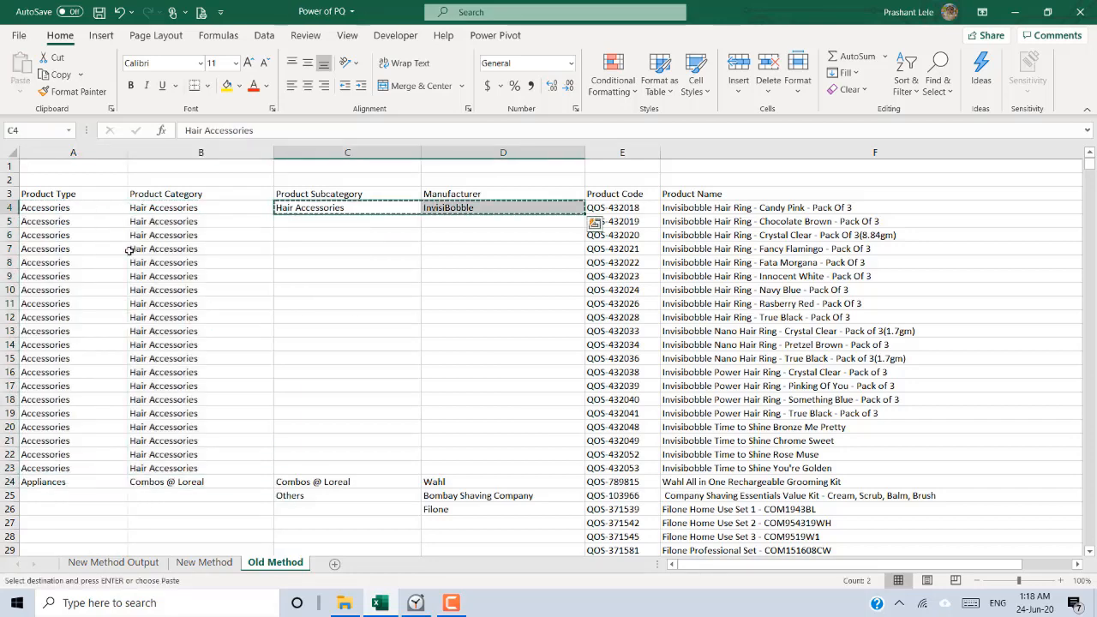
key(ctrl+shift+Down)
key(shift+Up)
key(ctrl+d)
Copy the manufacturer Filone down the blank cells from D26 to D32.
key(ctrl+Down)
key(Down)
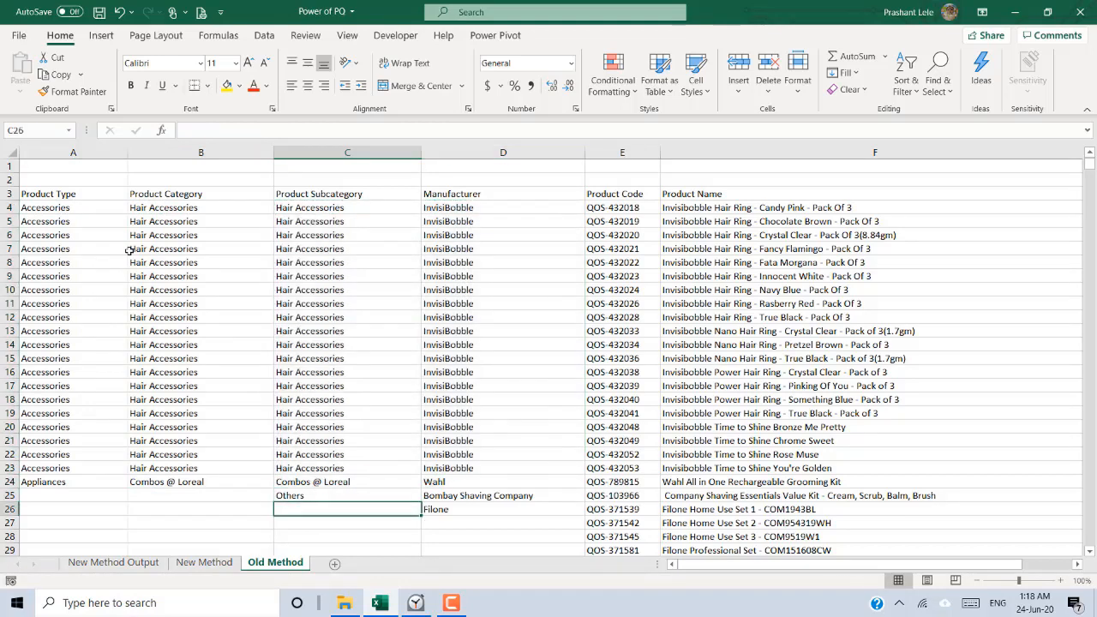
key(Right)
key(ctrl+c)
key(ctrl+shift+Down)
key(shift+Up)
key(Return)
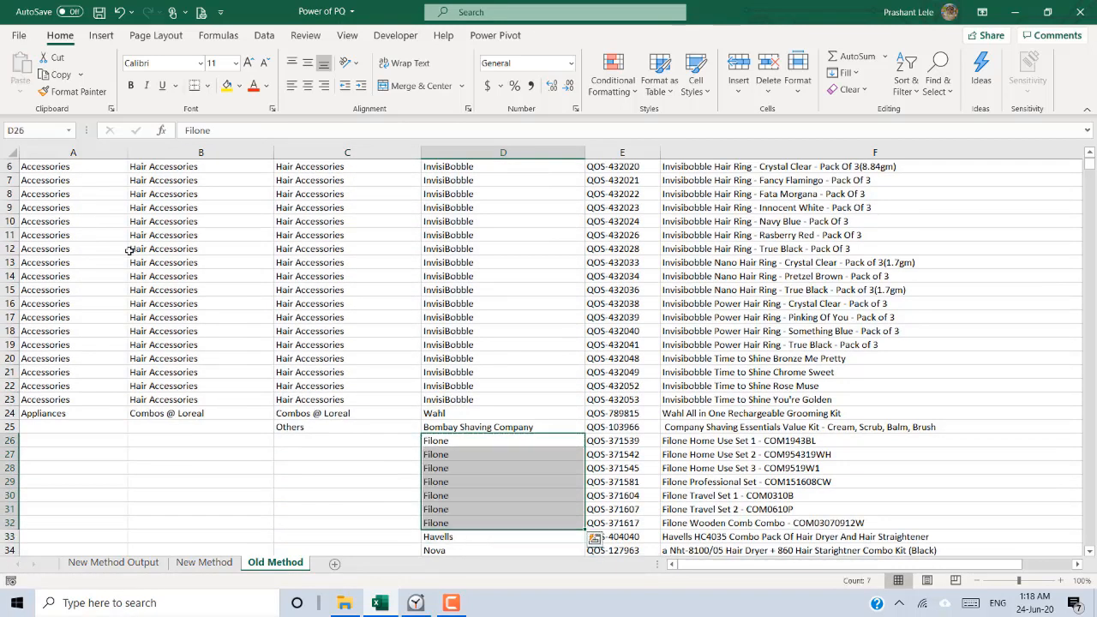
Copy the manufacturer Nova down the blank cells from D34 to D36.
key(Down)
key(Down)
key(Down)
key(Down)
key(Down)
key(Down)
key(Down)
scroll(128, 250, down, 1)
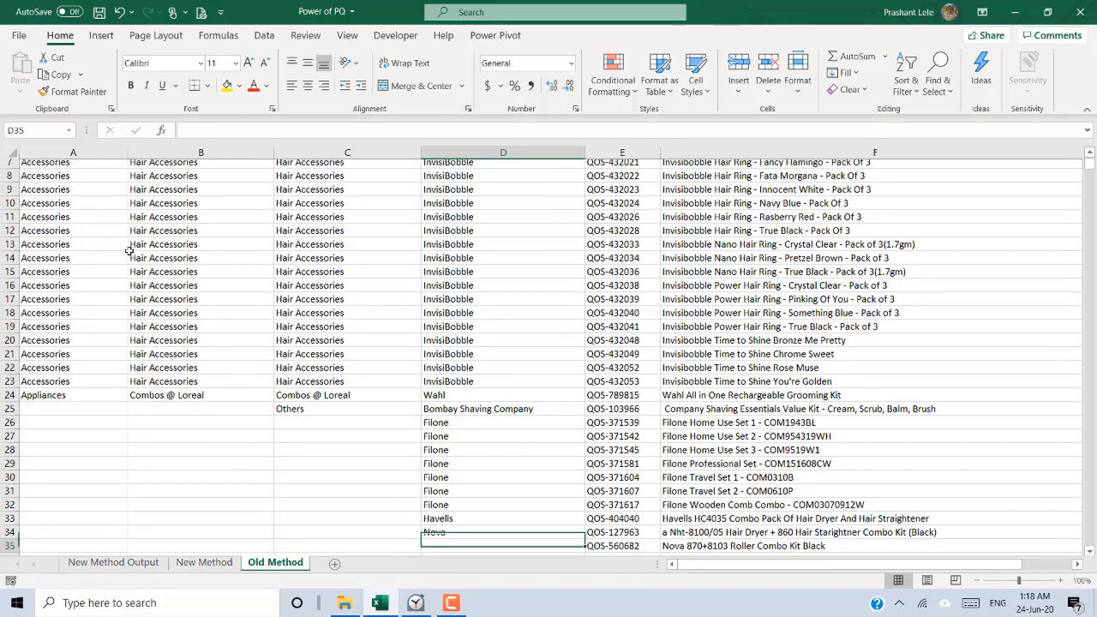
key(Down)
key(ctrl+c)
key(shift+Down)
key(shift+Down)
key(Return)
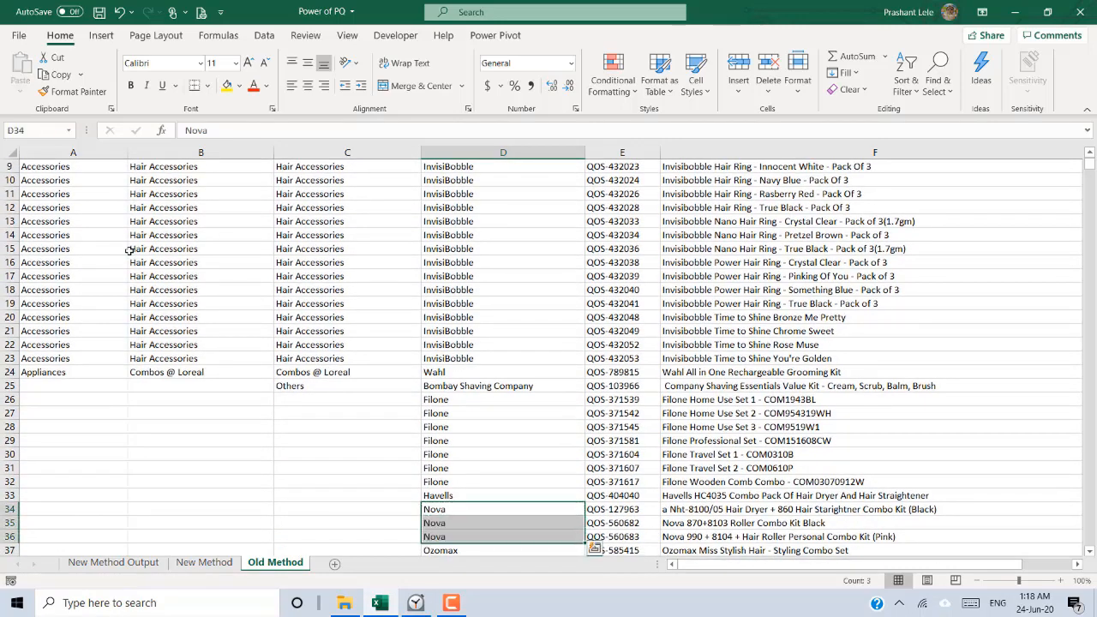
Copy the subcategory Others down the blank cells from C25 to C38.
key(Left)
key(ctrl+Up)
key(ctrl+c)
key(ctrl+shift+Down)
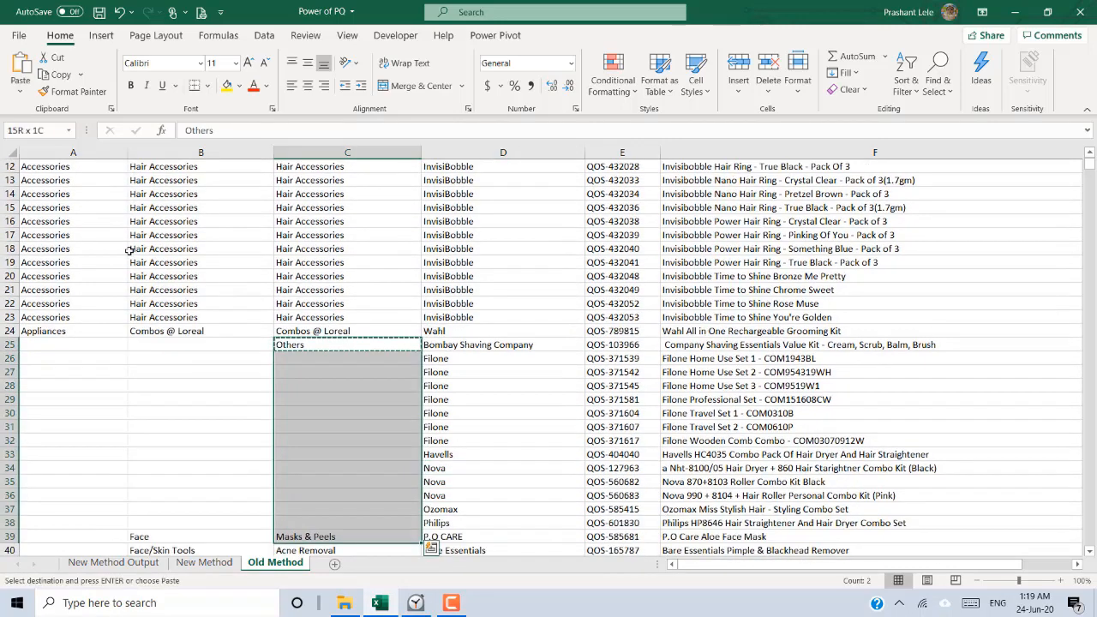
key(shift+Up)
key(ctrl+v)
Copy the product category Combos @ Loreal down the blank cells from B24 to B38.
key(Left)
key(Up)
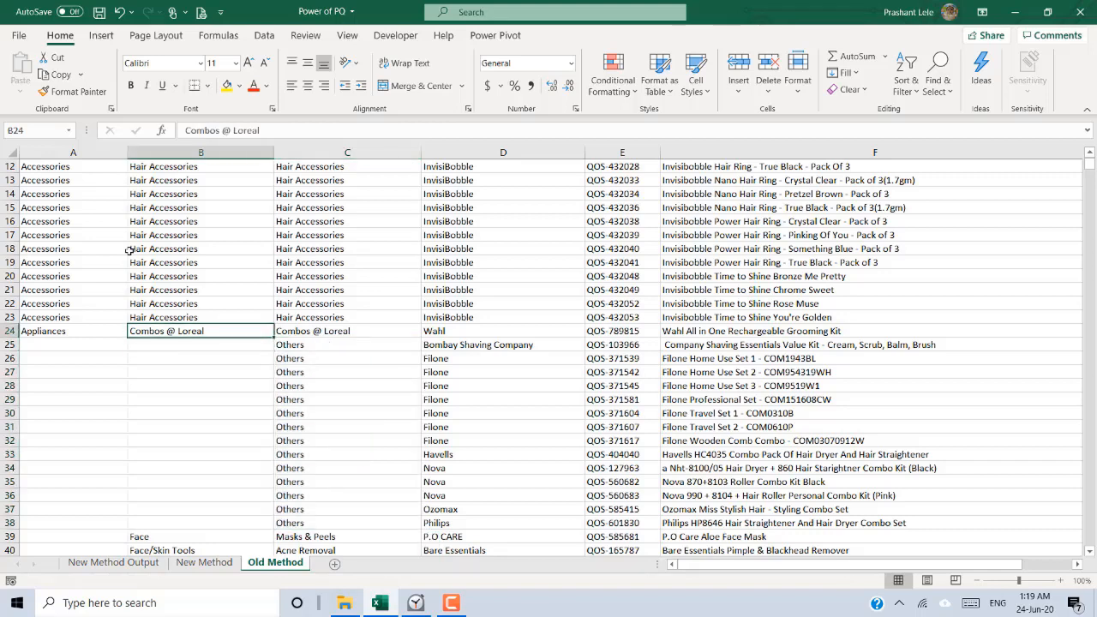
key(ctrl+c)
key(ctrl+shift+Down)
key(shift+Up)
key(Return)
Copy the product type Appliances down column A from A24 to the row above Bags, A1817.
key(Left)
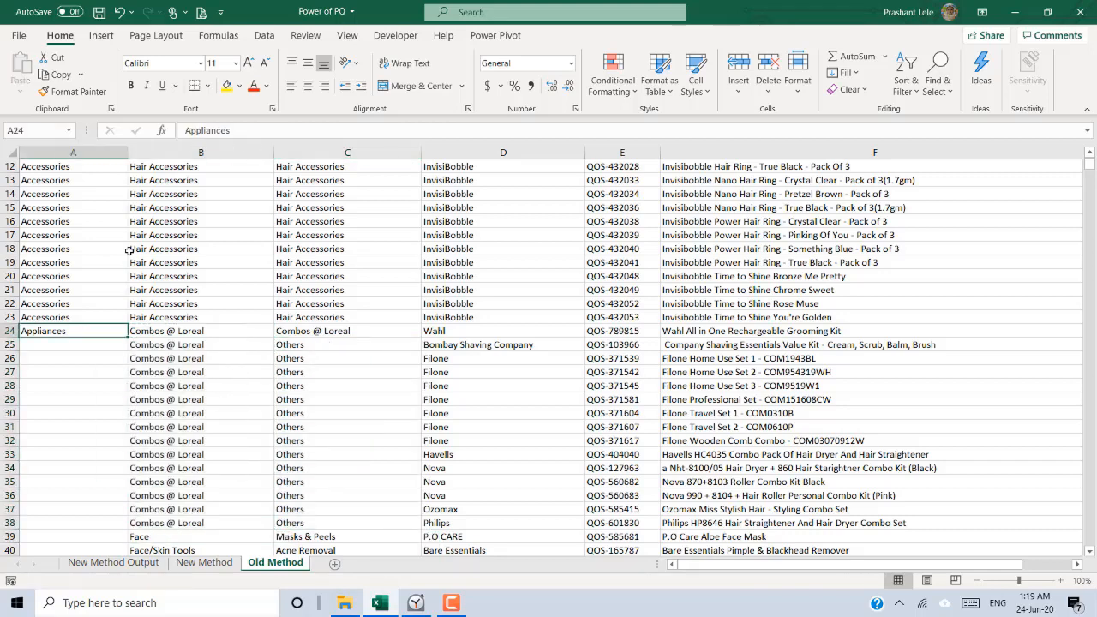
key(ctrl+c)
key(ctrl+shift+Down)
key(shift+Up)
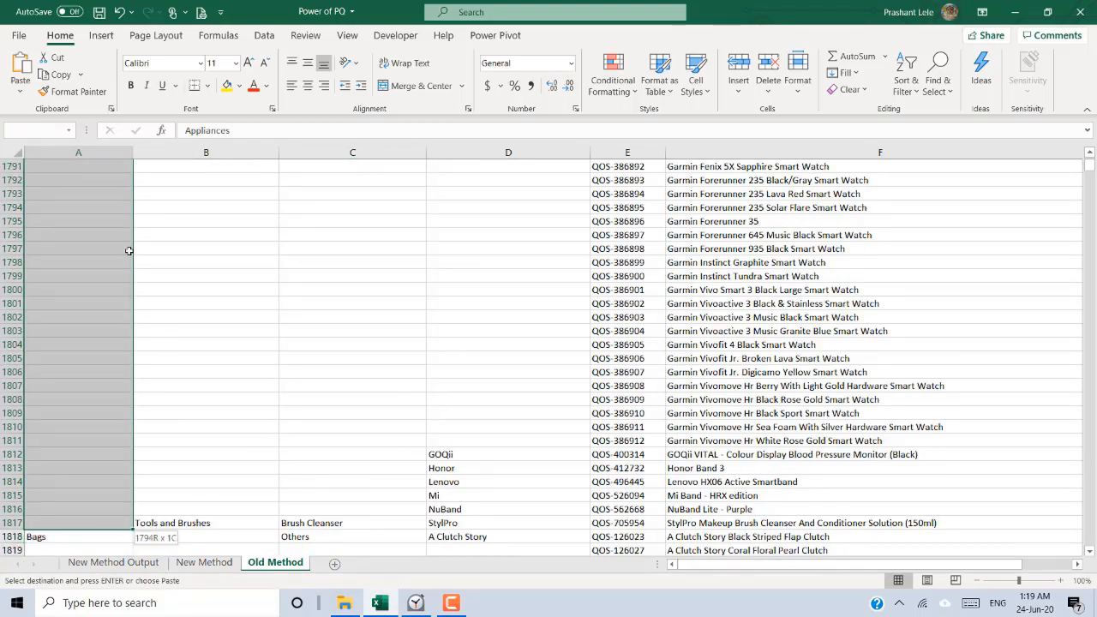
key(Return)
key(Right)
key(Left)
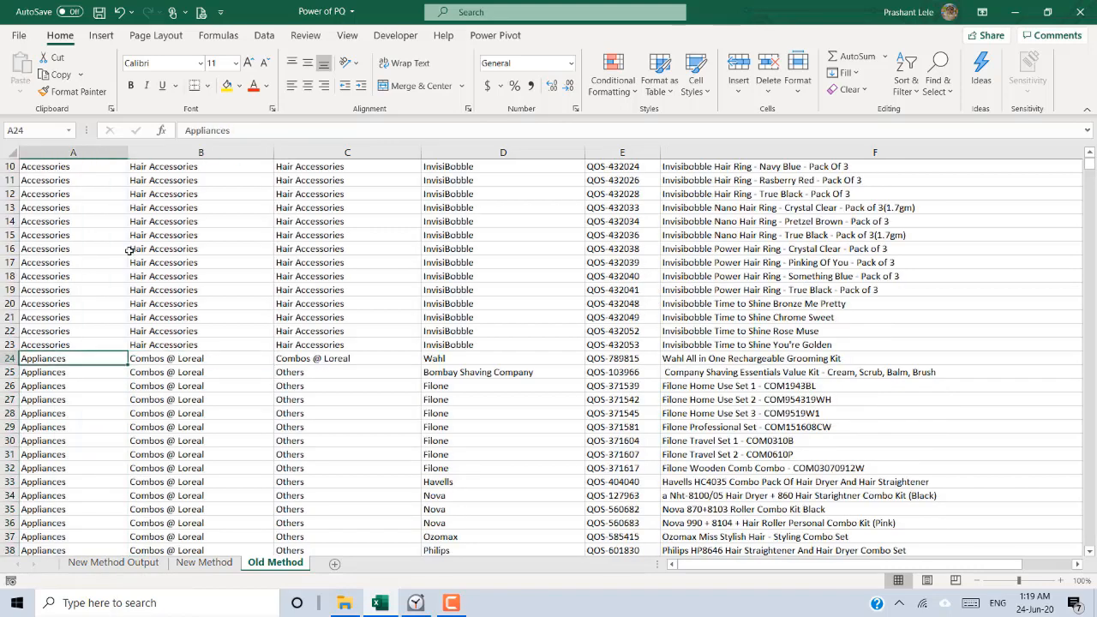
Undo all the manual fill-downs in columns A to D, return to cell A1 and clear the copy selection.
key(ctrl+z)
key(ctrl+z)
key(ctrl+z)
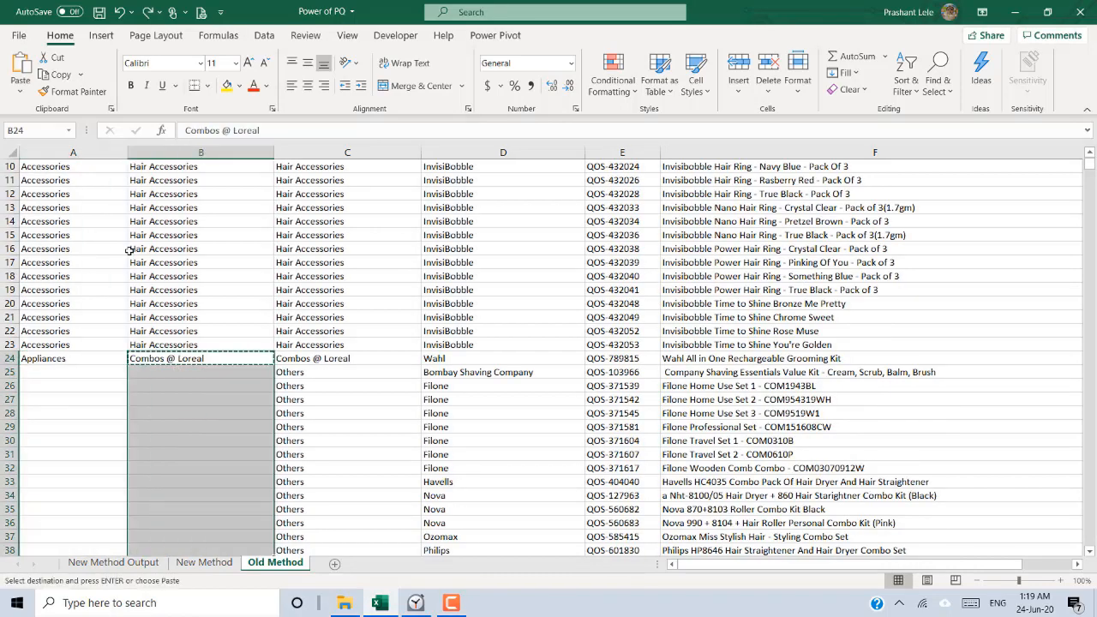
key(ctrl+z)
key(ctrl+z)
key(ctrl+z)
key(ctrl+z)
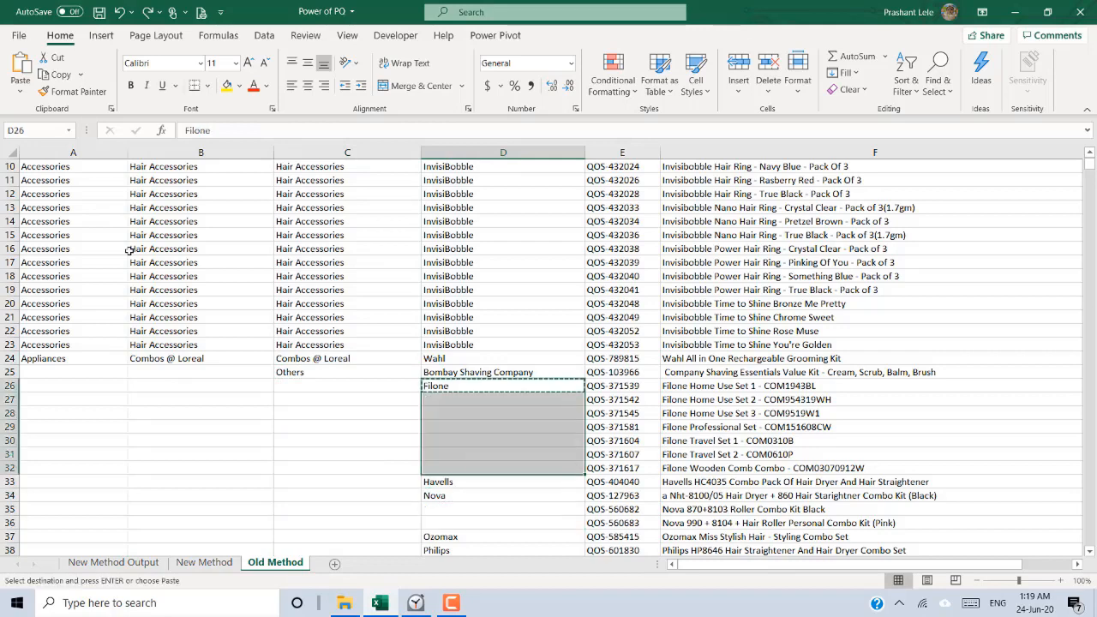
key(ctrl+z)
key(ctrl+z)
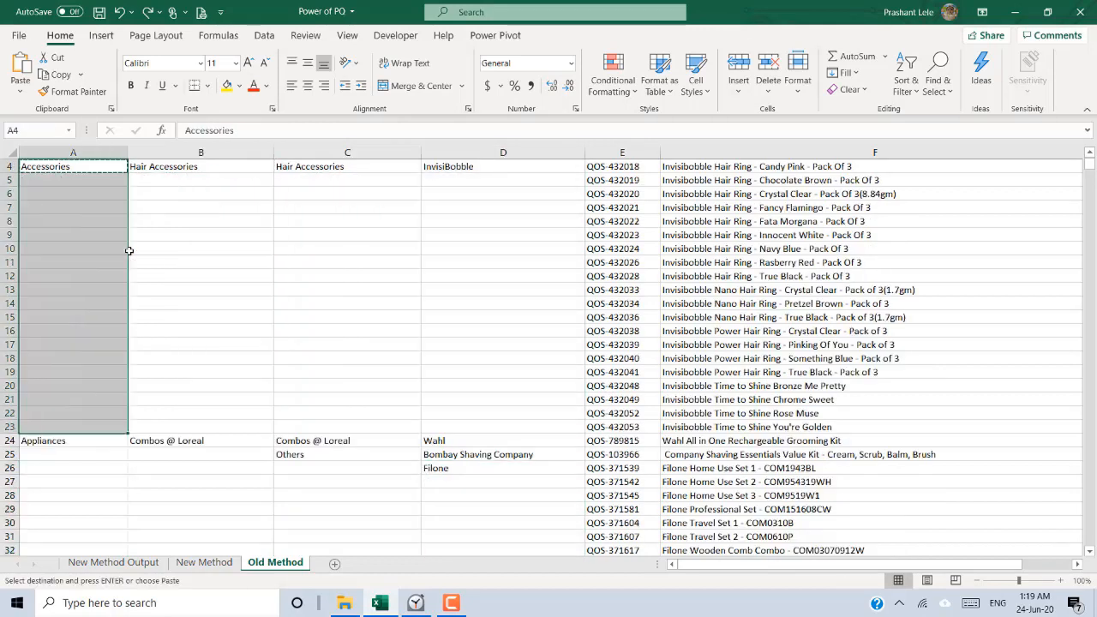
key(ctrl+Home)
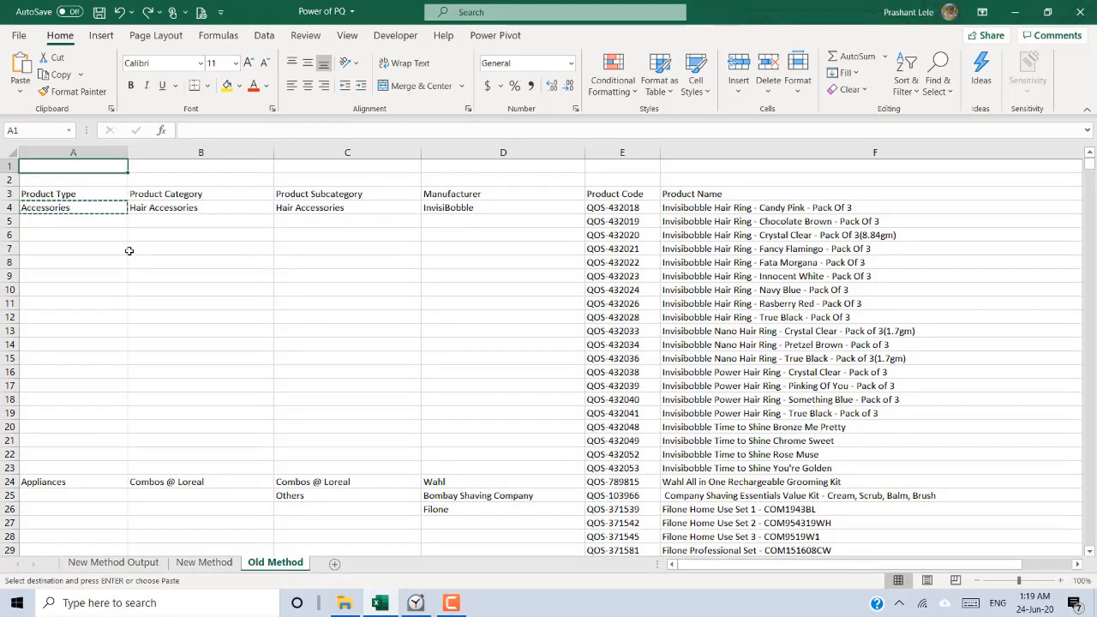
key(Escape)
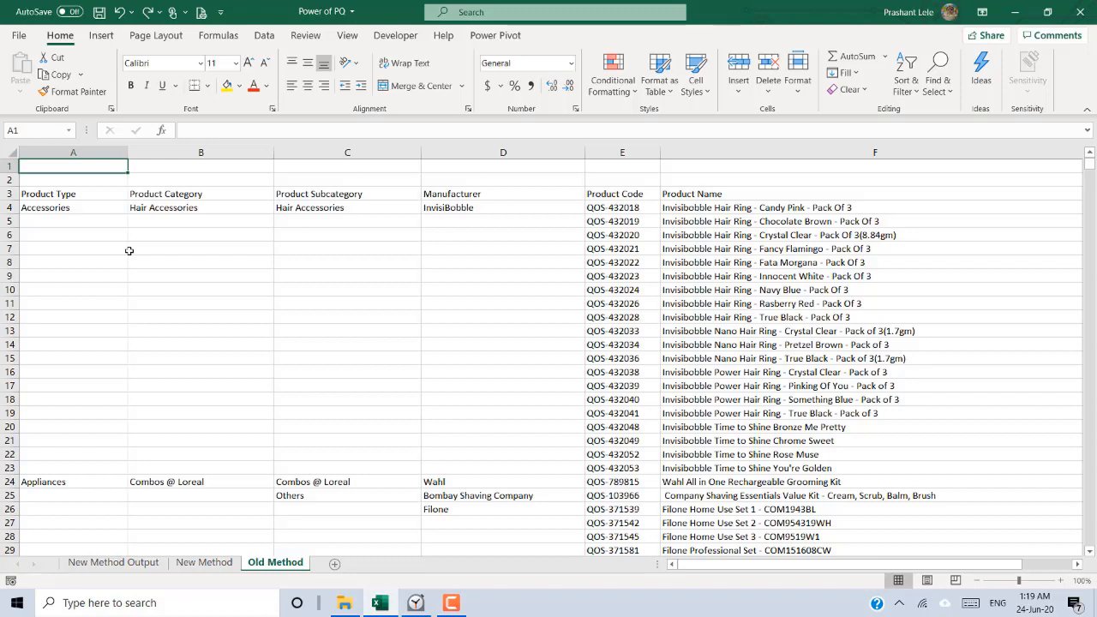
Select the Product Name header in F3, and start the stopwatch in Alarms & Clock.
key(ctrl+Down)
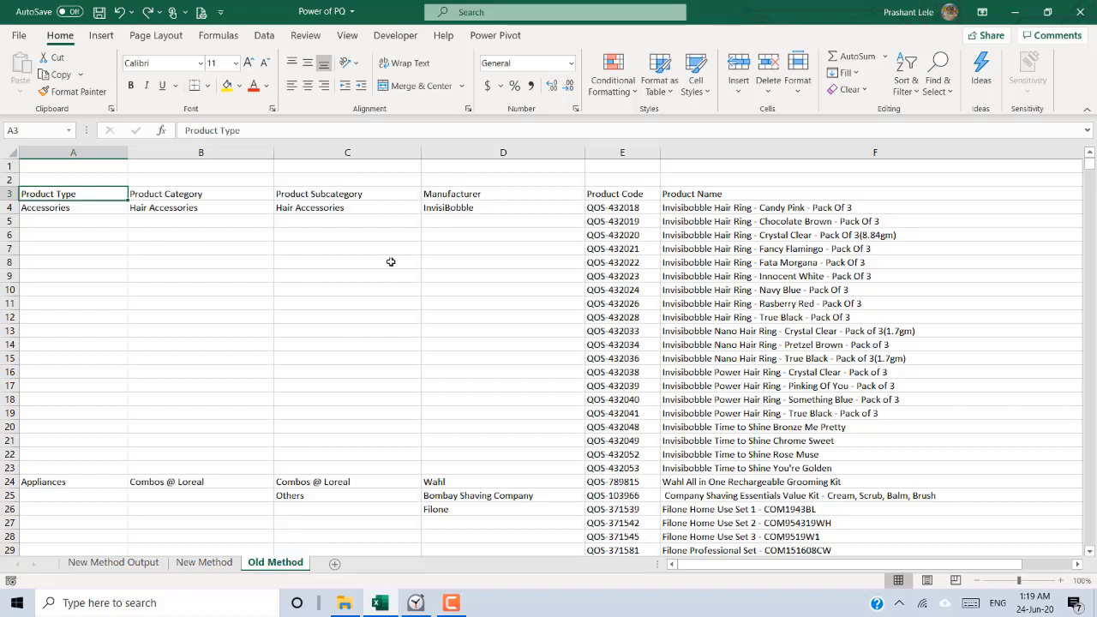
click(749, 193)
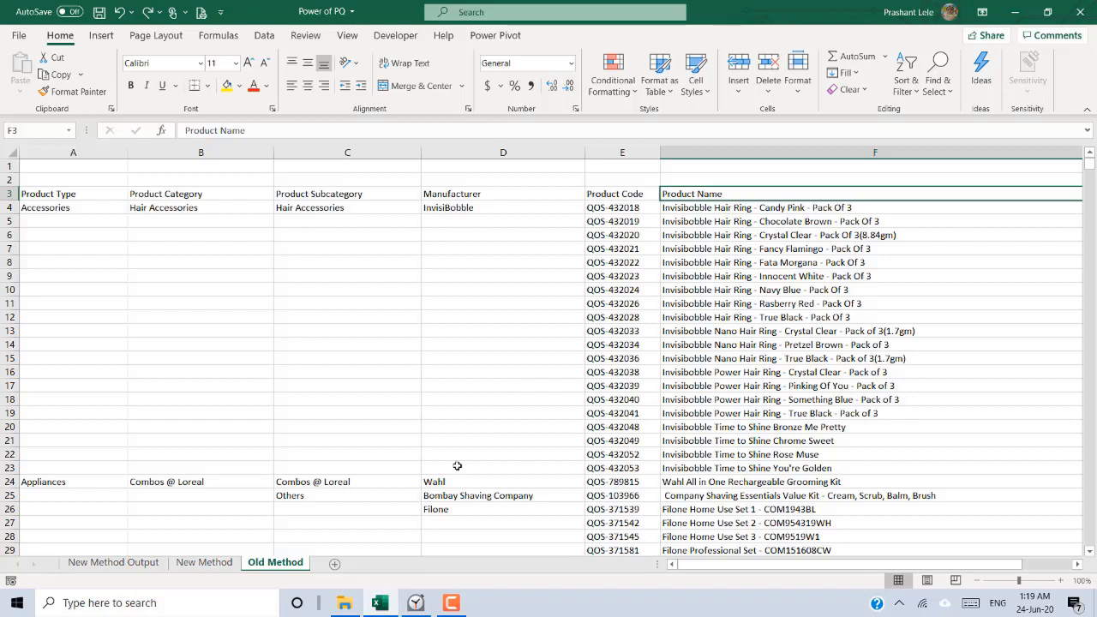
click(415, 602)
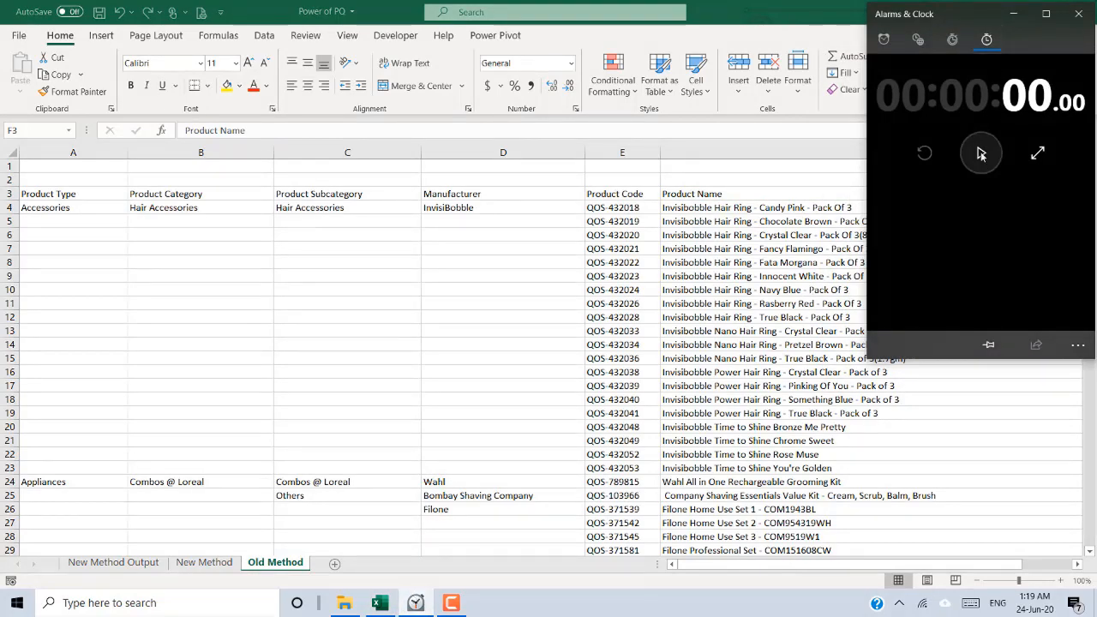
click(981, 153)
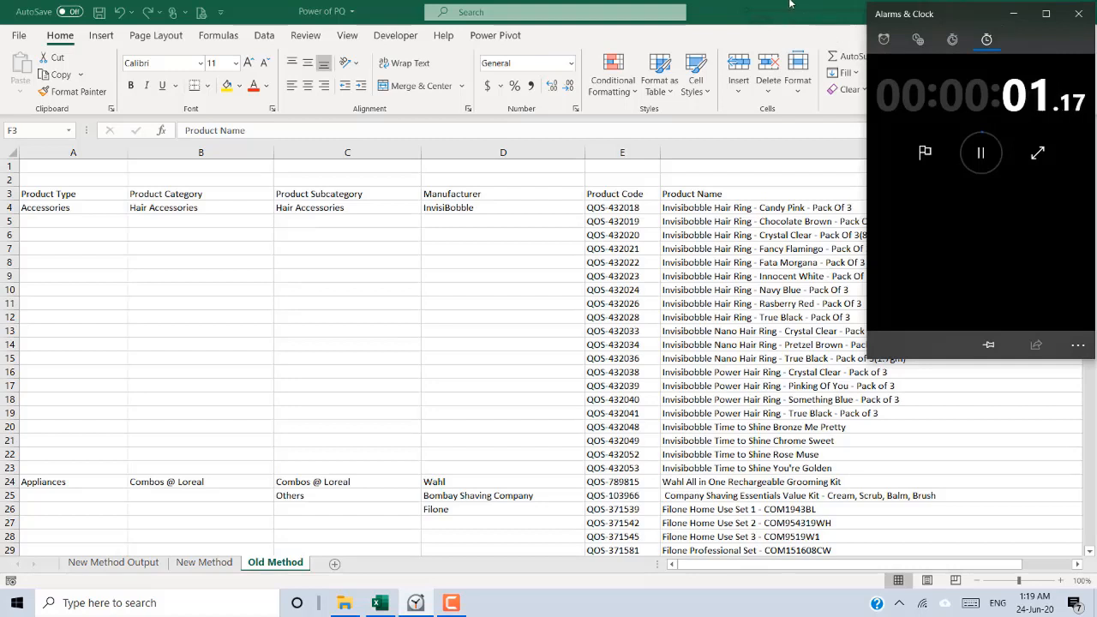
Return to the Excel workbook and select the whole product table from A3 to F735585.
key(alt+Tab)
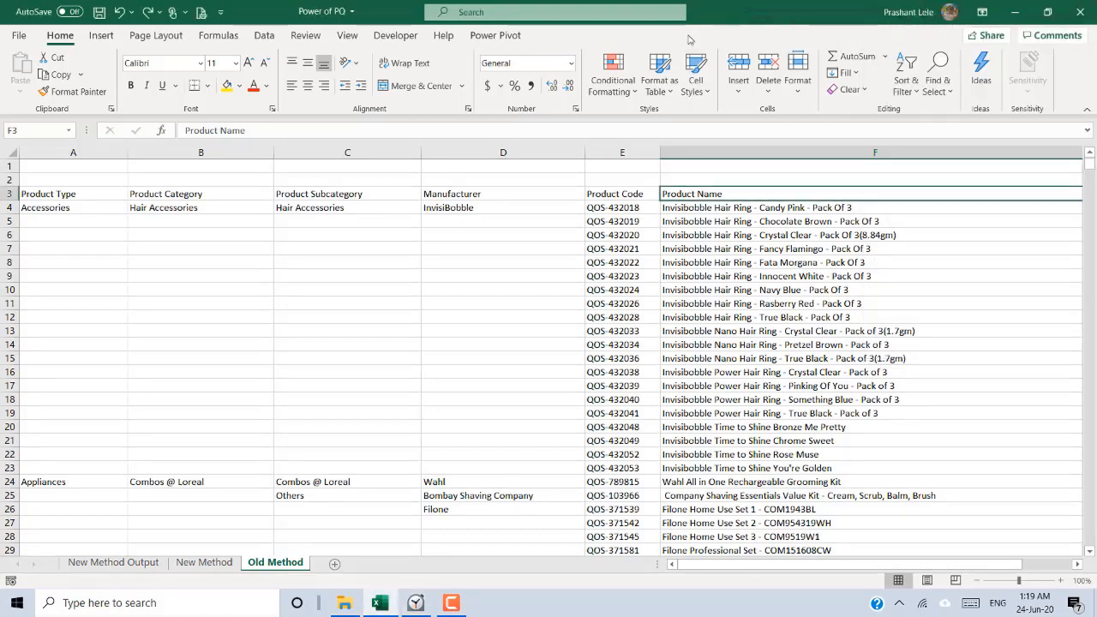
key(shift+Left)
key(shift+Left)
key(shift+Left)
key(shift+Left)
key(shift+Left)
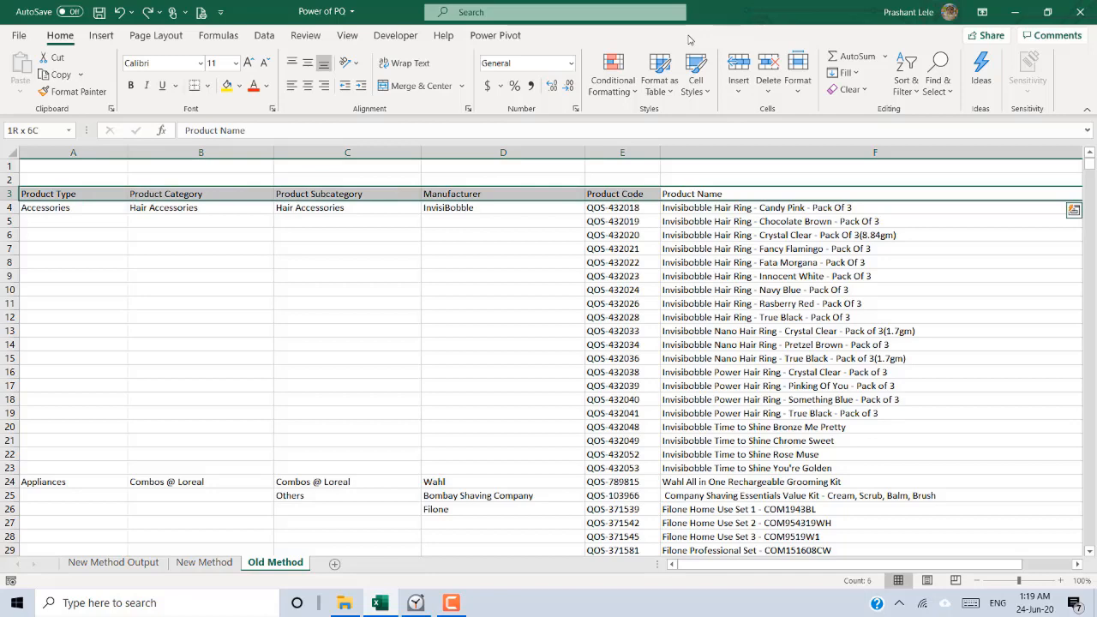
key(ctrl+shift+Down)
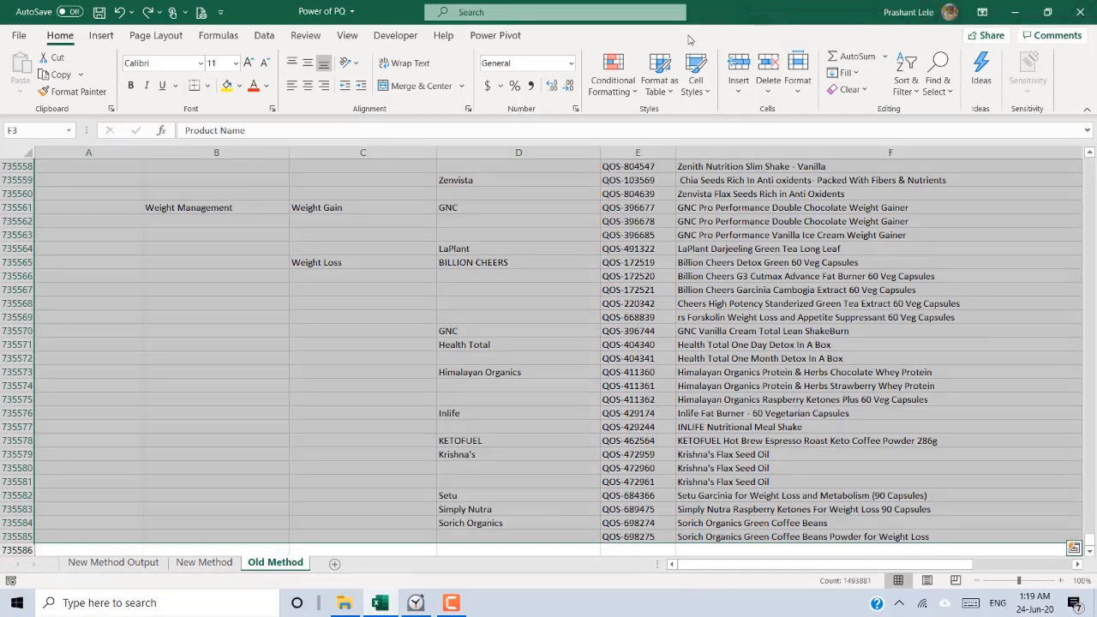
Select only the blank cells within the table using Go To Special, and check the running stopwatch in Alarms & Clock.
key(ctrl+g)
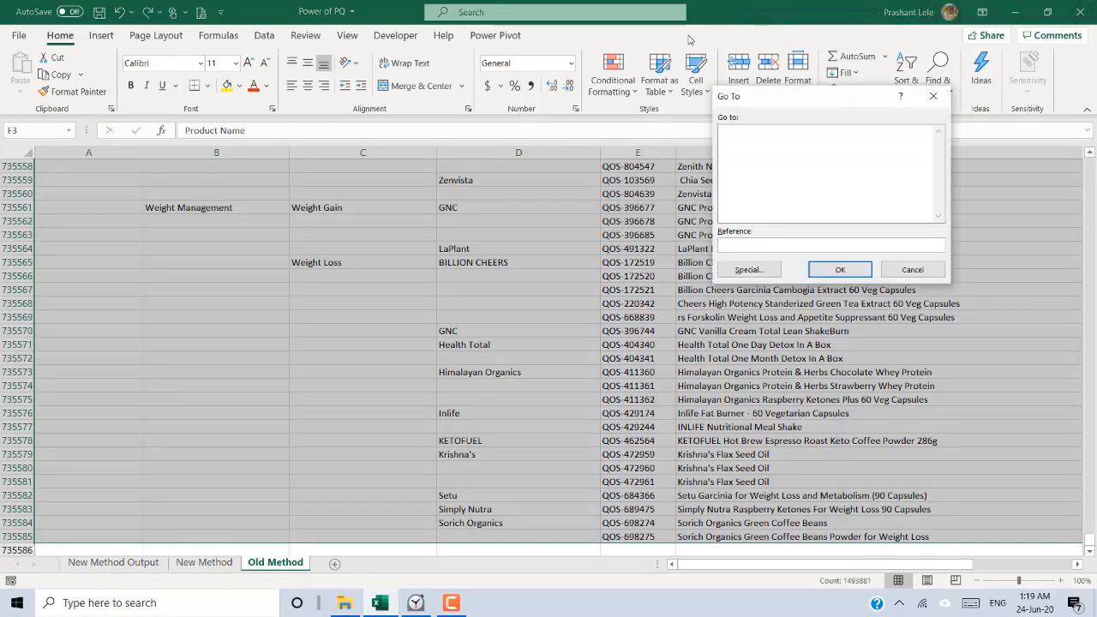
click(753, 269)
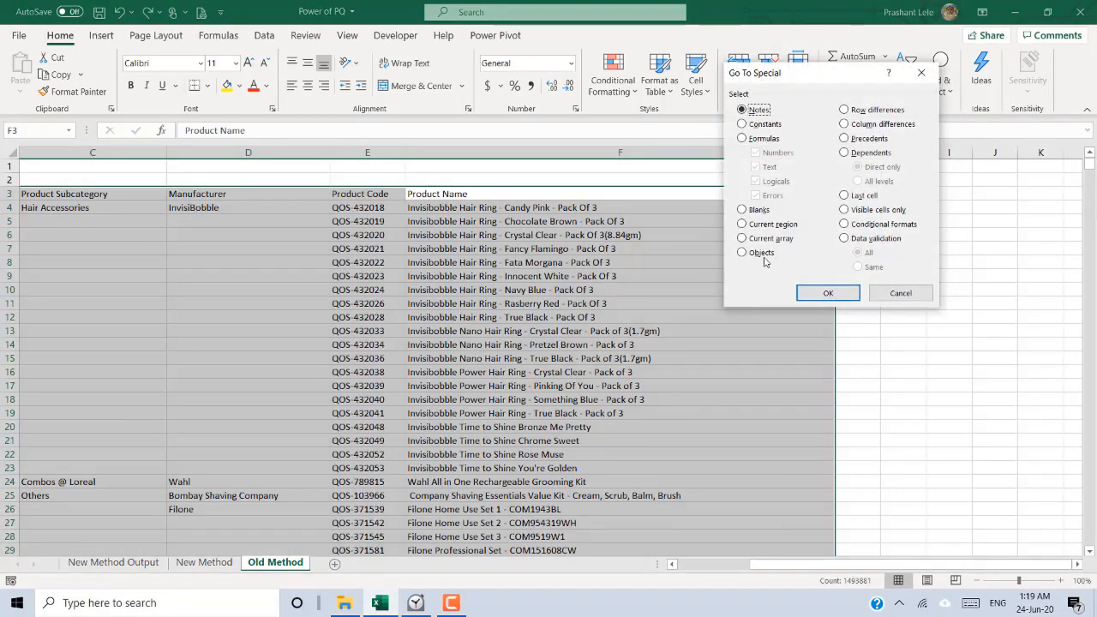
click(763, 212)
click(816, 295)
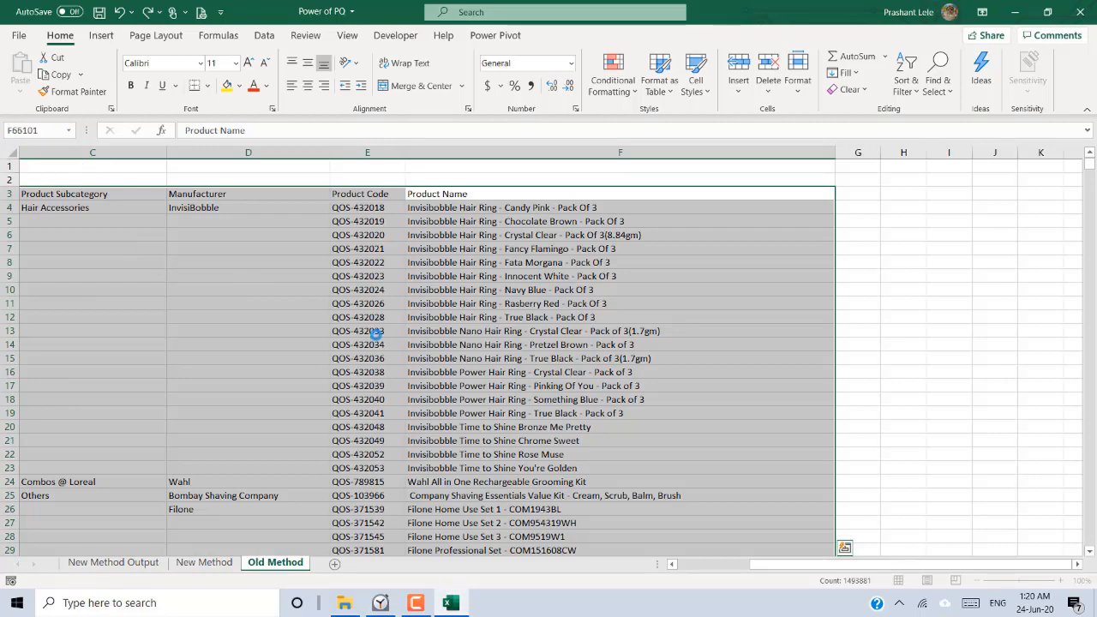
click(381, 604)
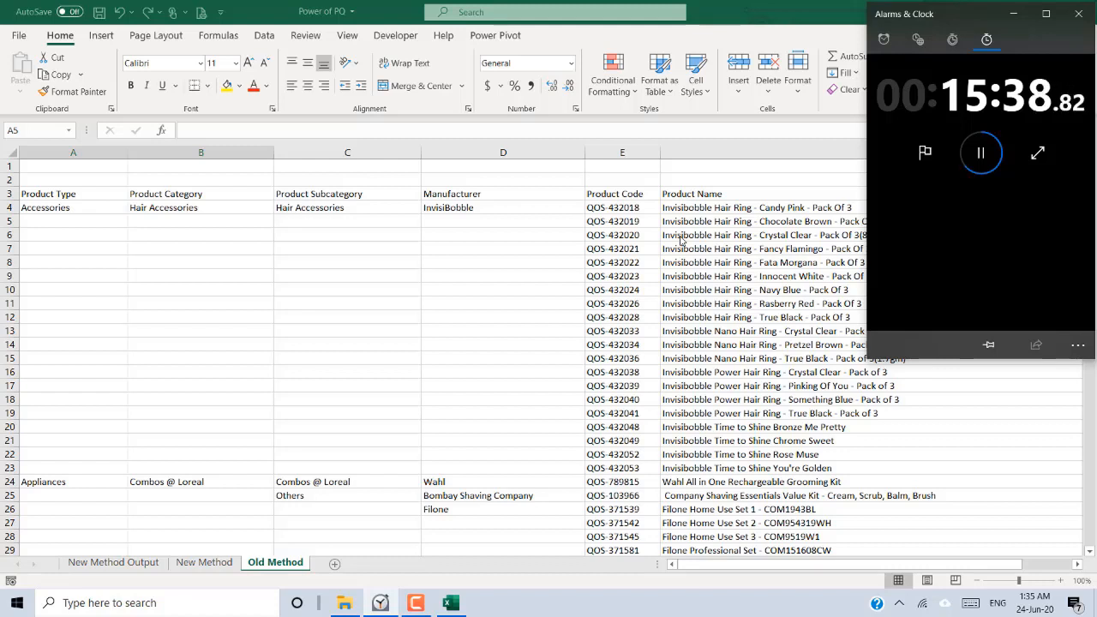
click(383, 6)
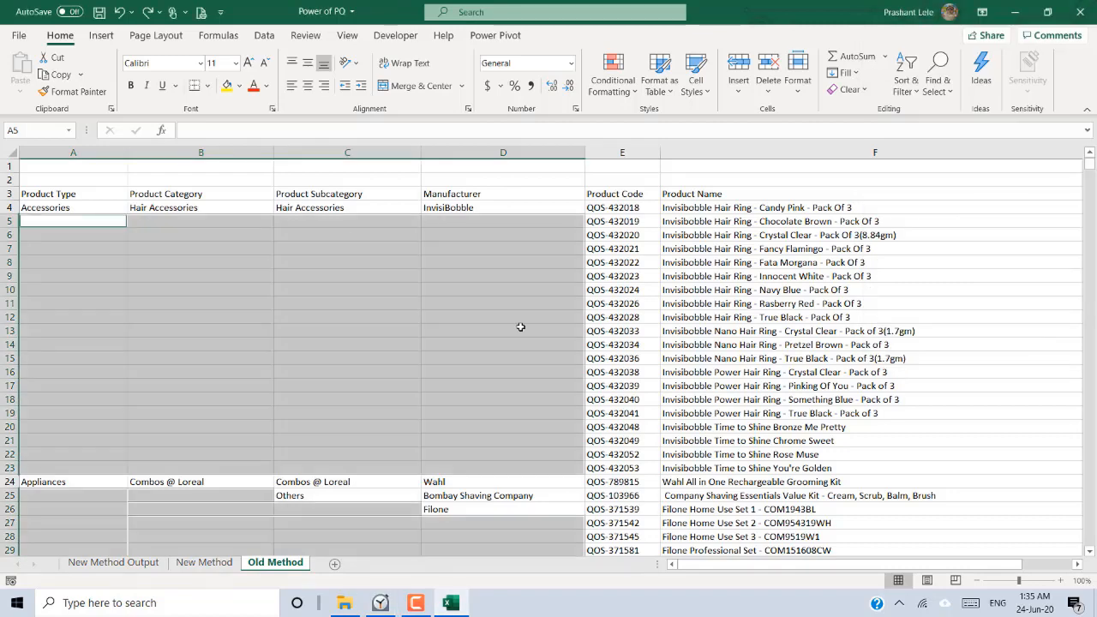
click(380, 603)
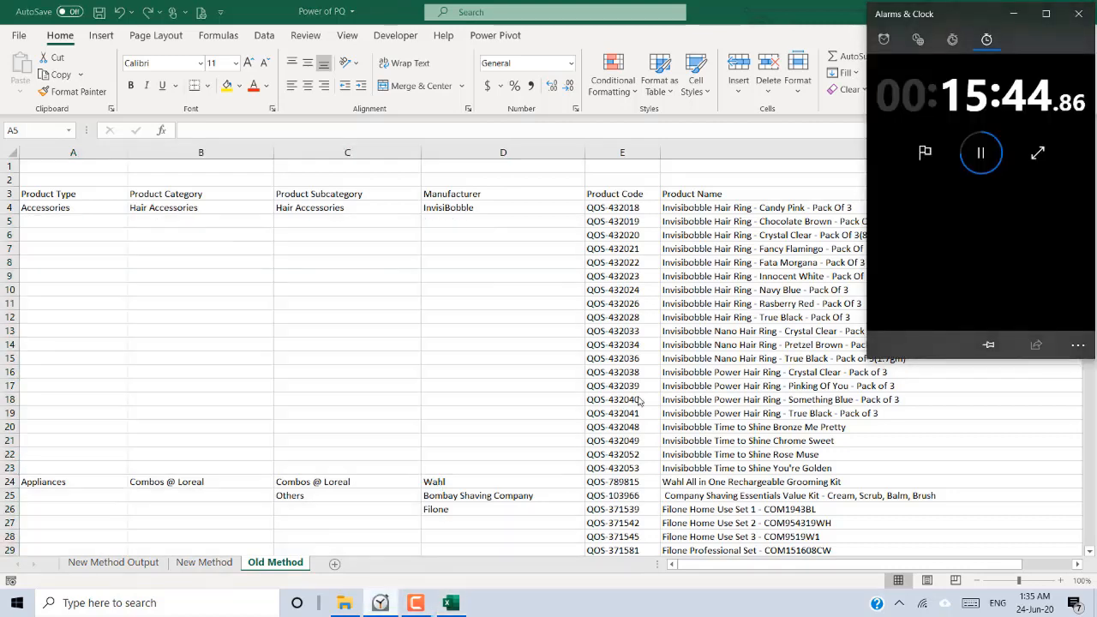
click(752, 5)
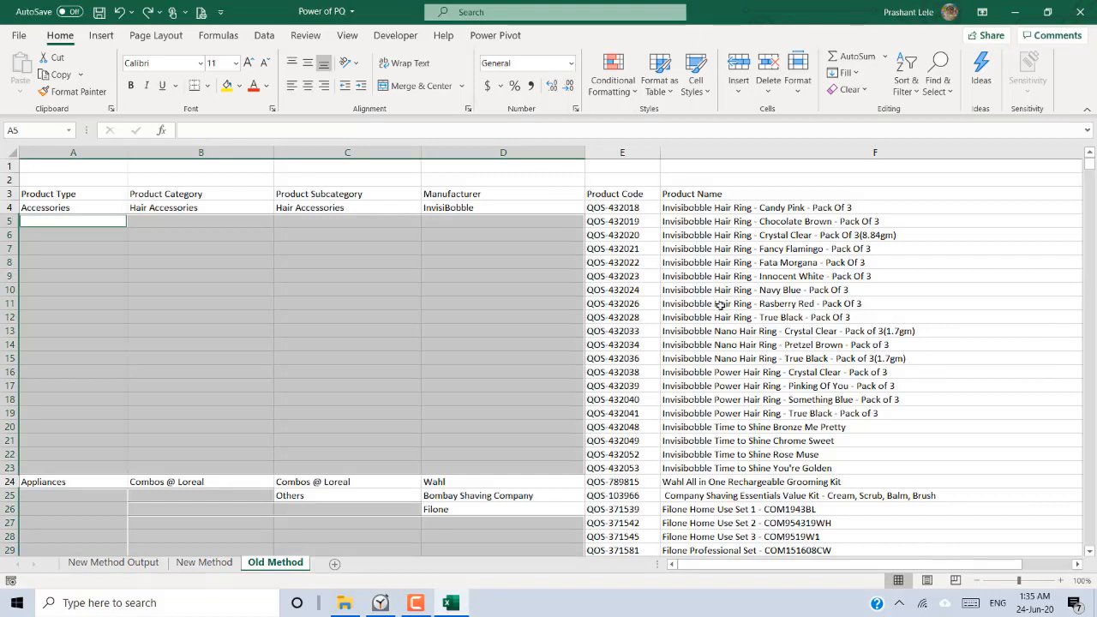
Fill all selected blank cells at once with the formula =A4, relative to the cell above, and check the stopwatch.
text(=)
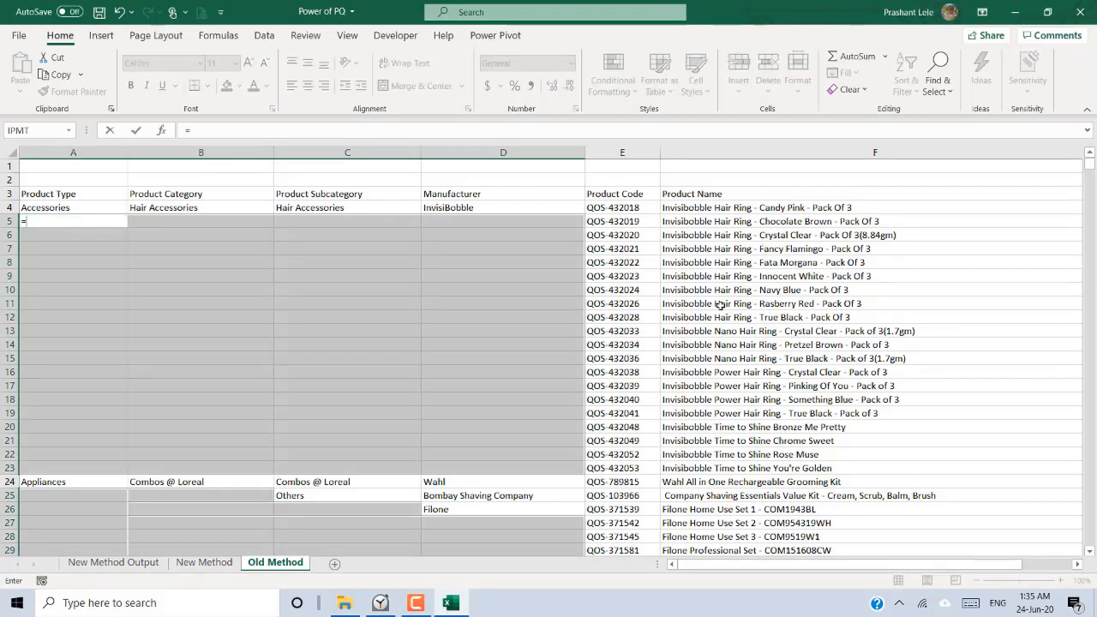
key(Up)
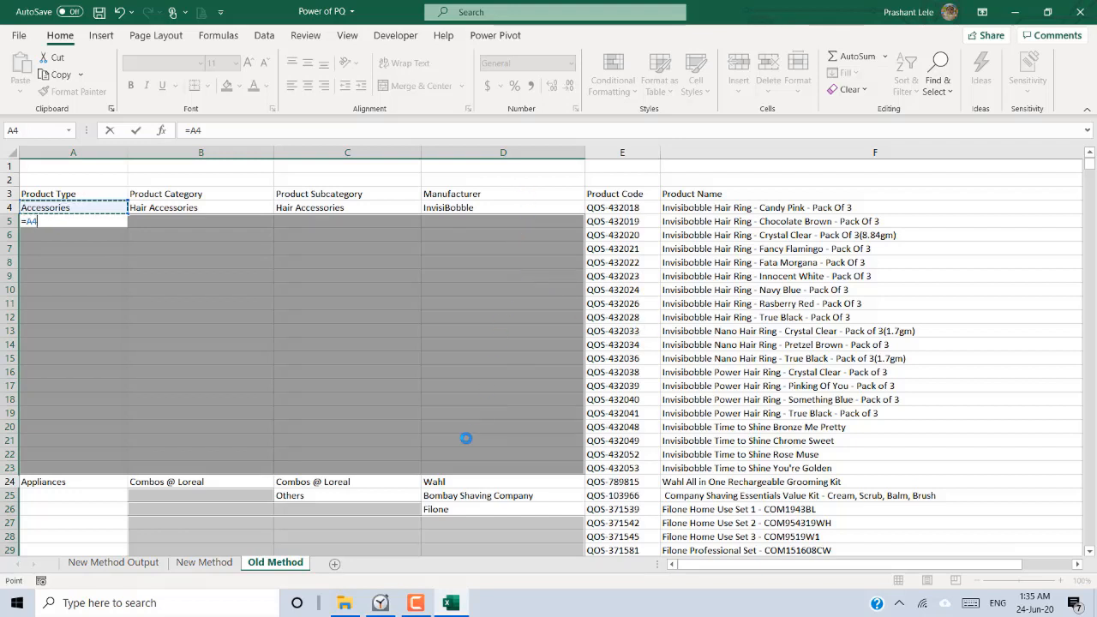
click(382, 605)
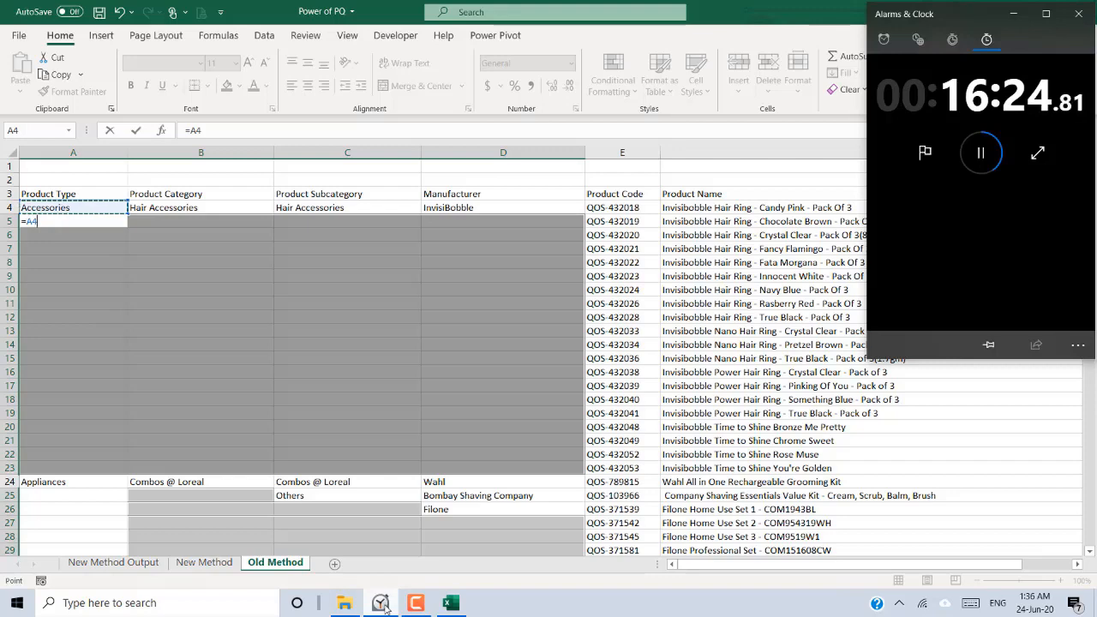
key(ctrl+Return)
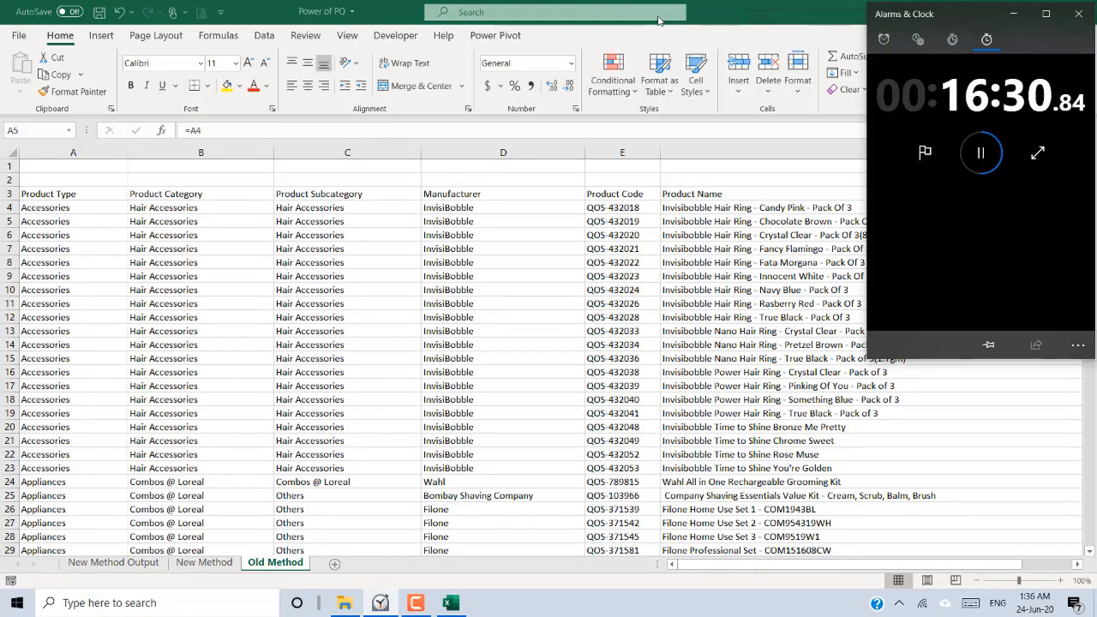
click(729, 5)
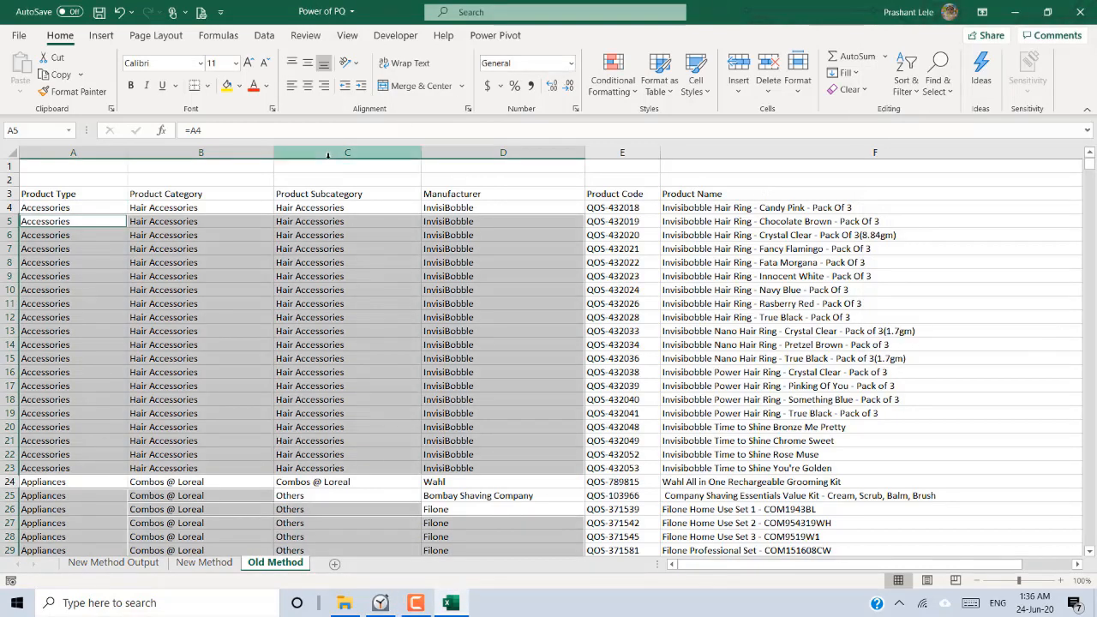
Copy the filled product table from its last row, A735585, up to the header row in F3.
click(39, 194)
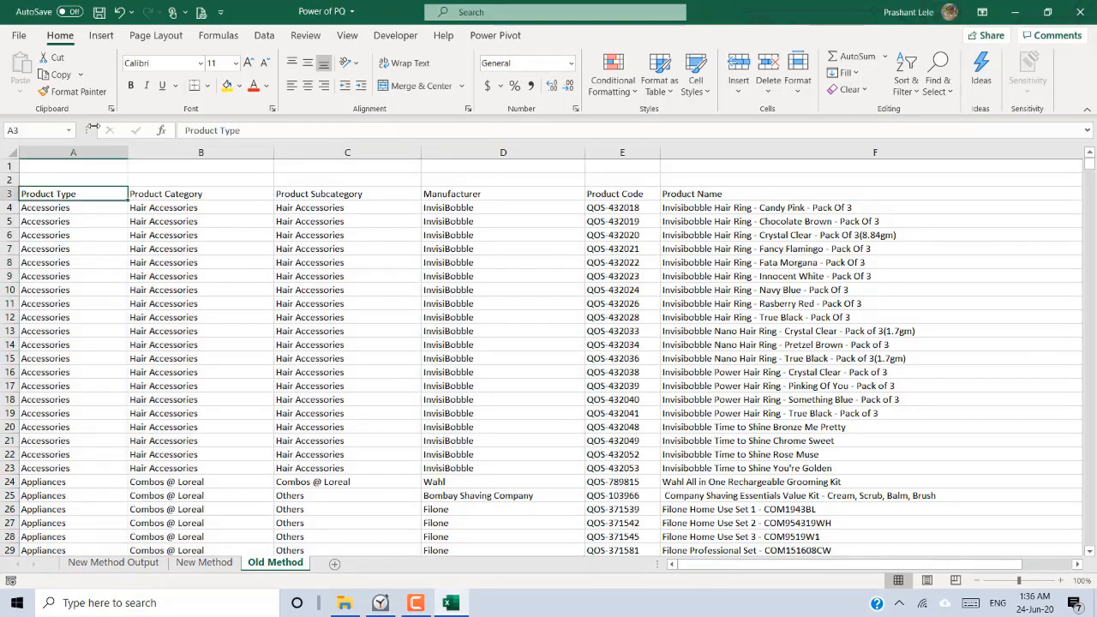
key(Down)
key(Down)
key(Down)
key(ctrl+Down)
key(Down)
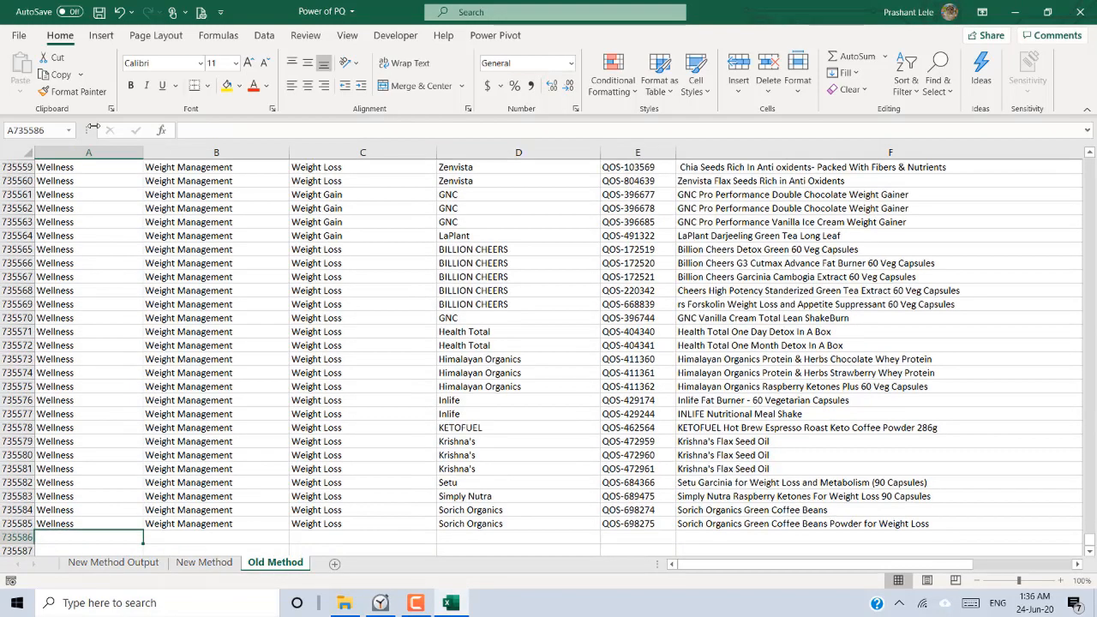
key(Up)
key(shift+Right)
key(shift+Right)
key(shift+Right)
key(shift+Right)
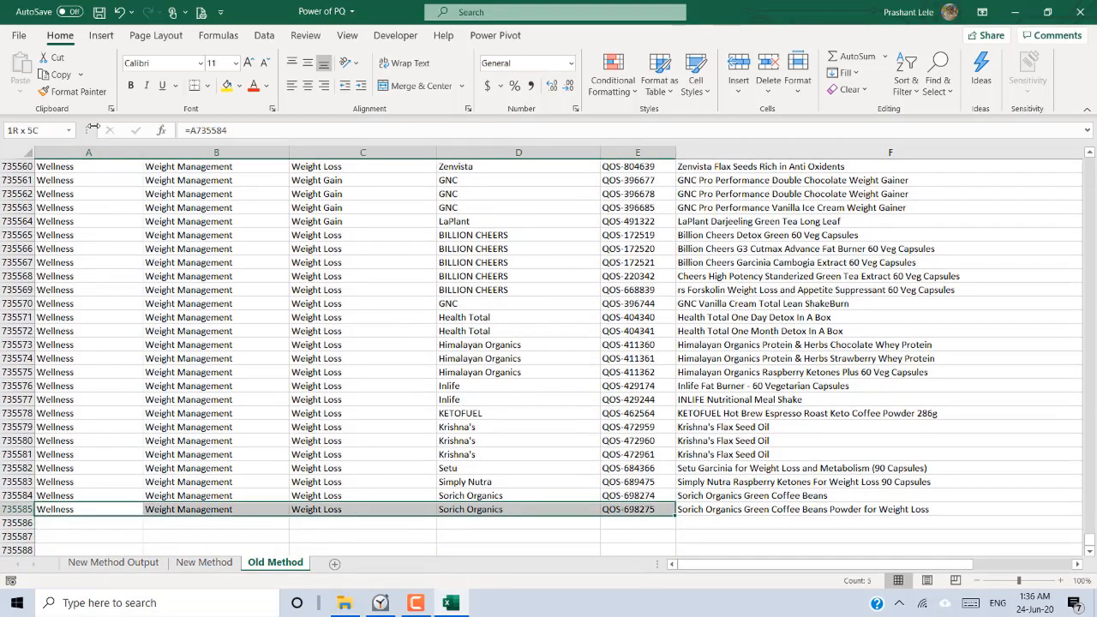
key(shift+Right)
key(ctrl+shift+Up)
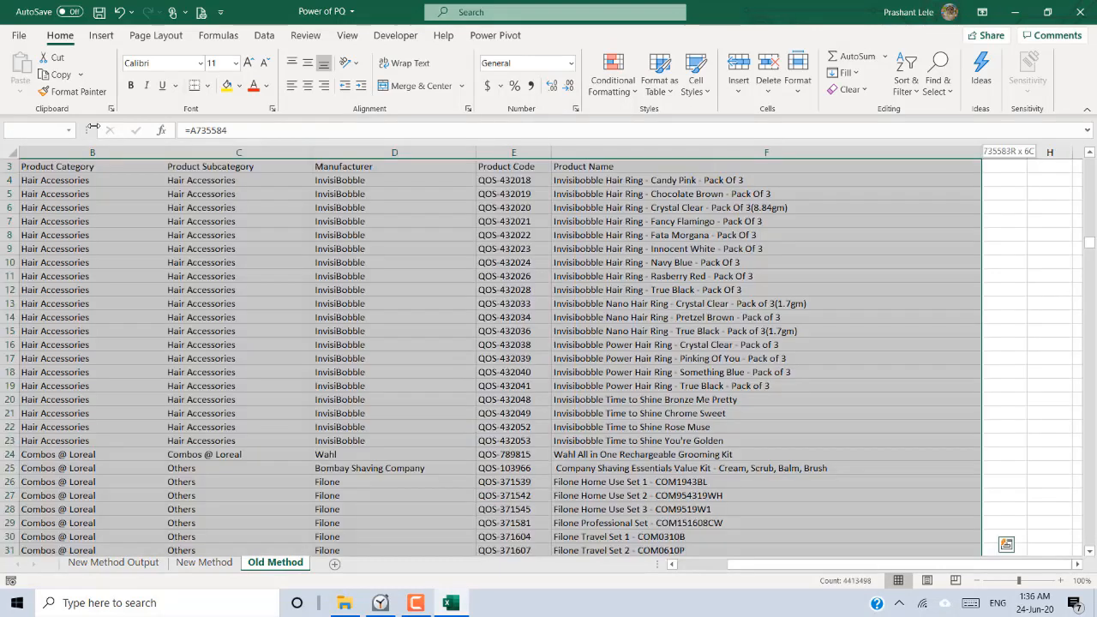
key(ctrl+c)
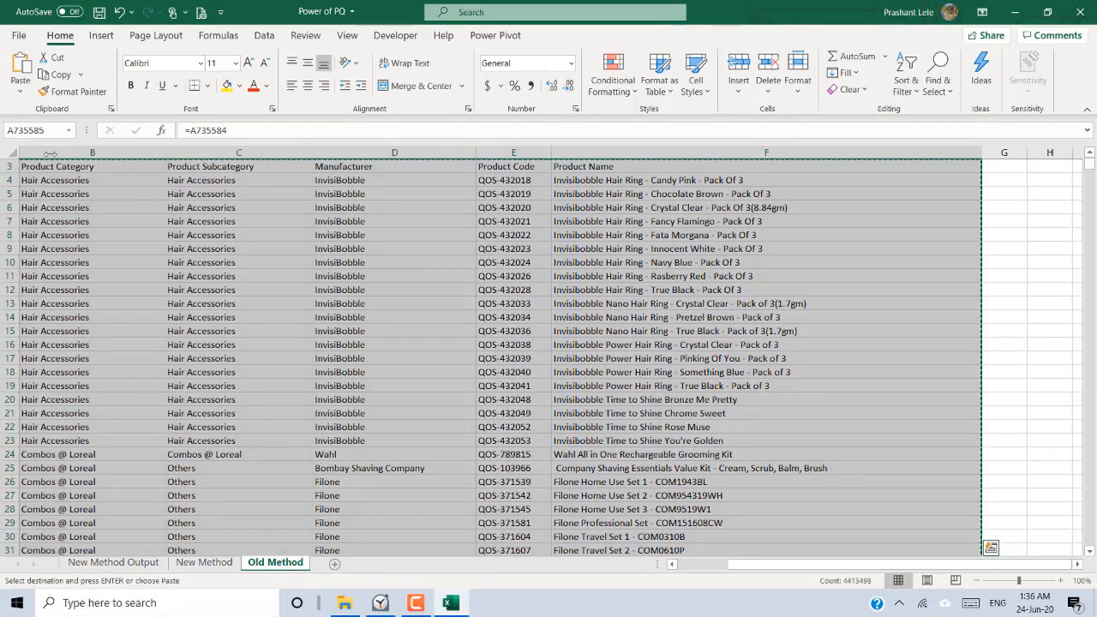
Paste the copied table over itself as values only, and return to the Product Type header in A3.
right_click(107, 169)
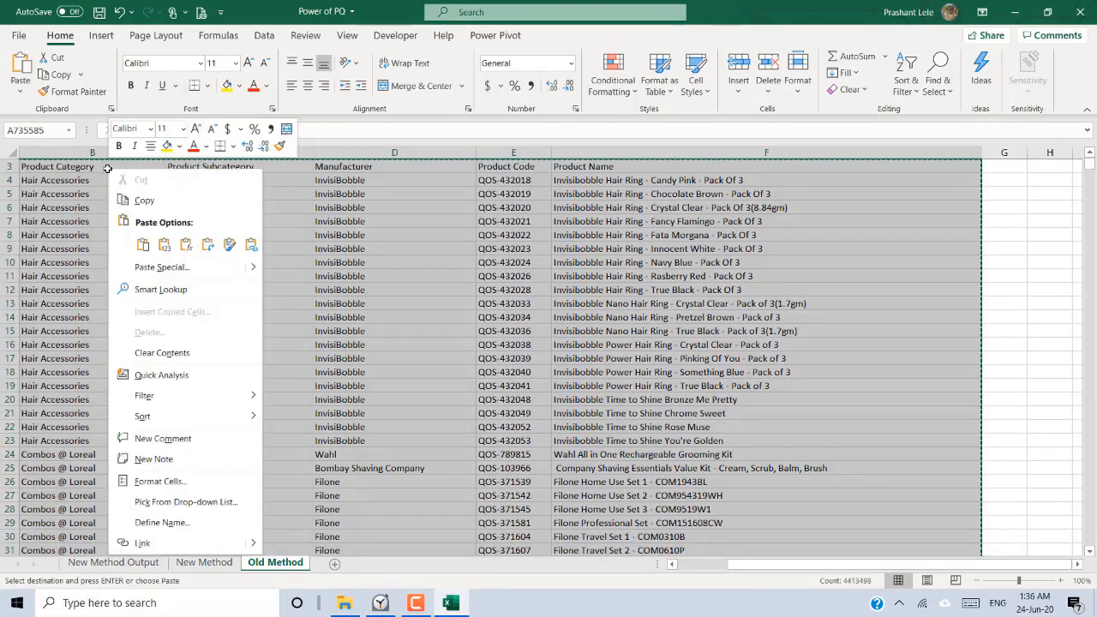
click(162, 266)
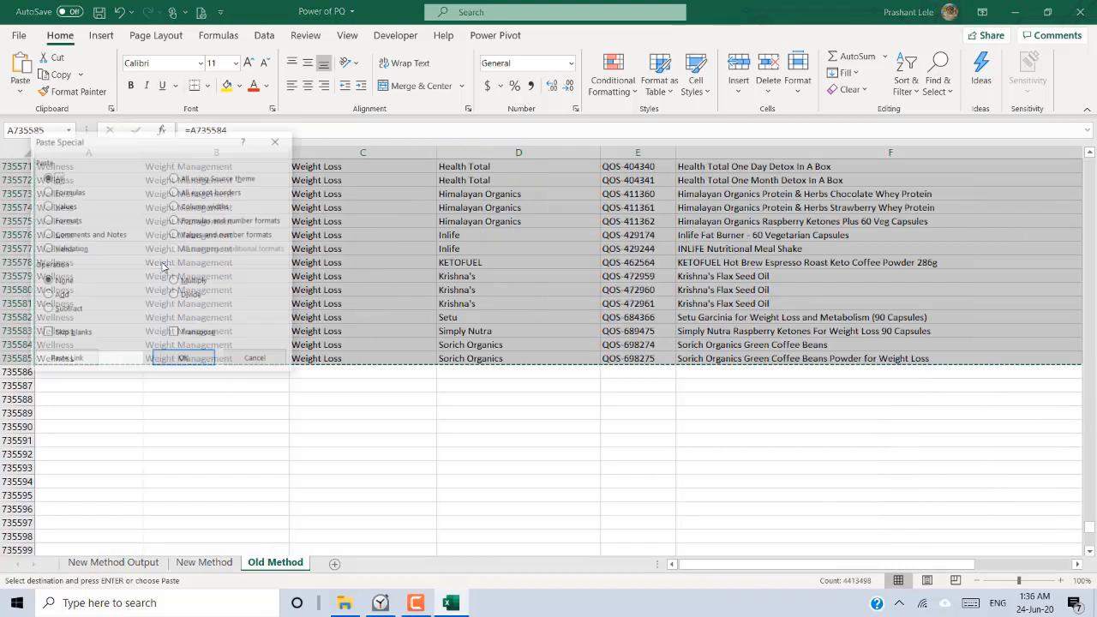
click(64, 208)
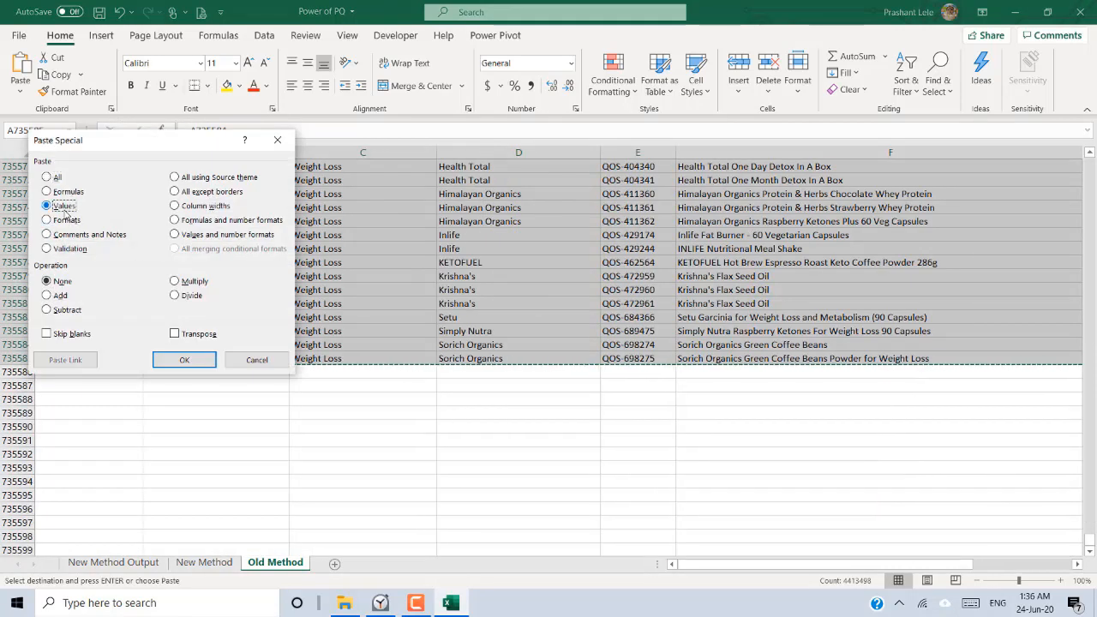
click(184, 359)
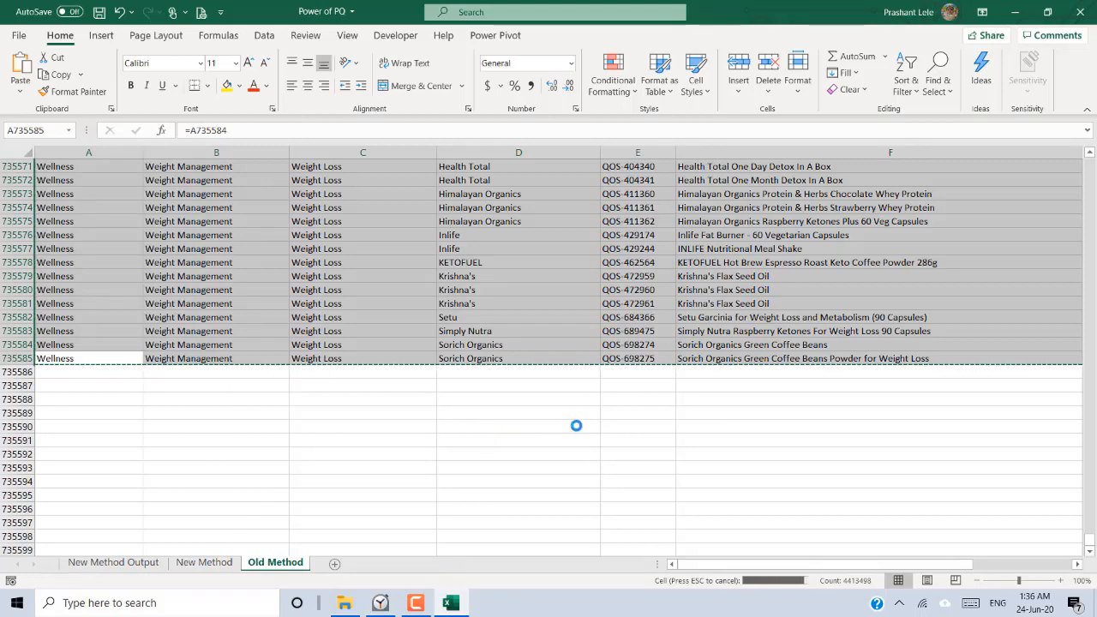
key(ctrl+Up)
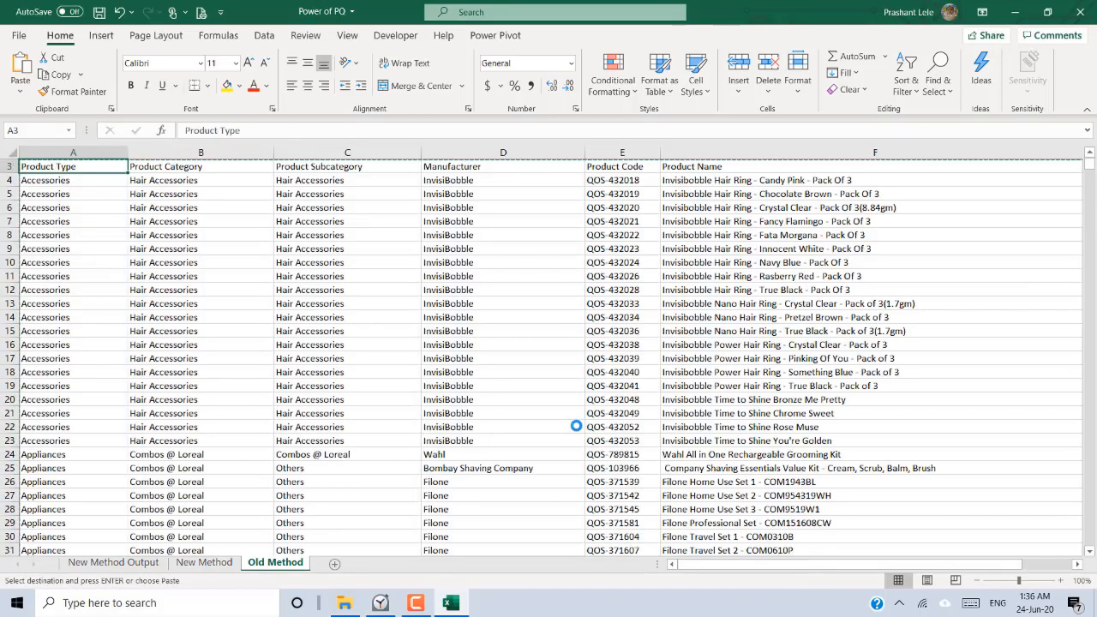
scroll(576, 426, up, 1)
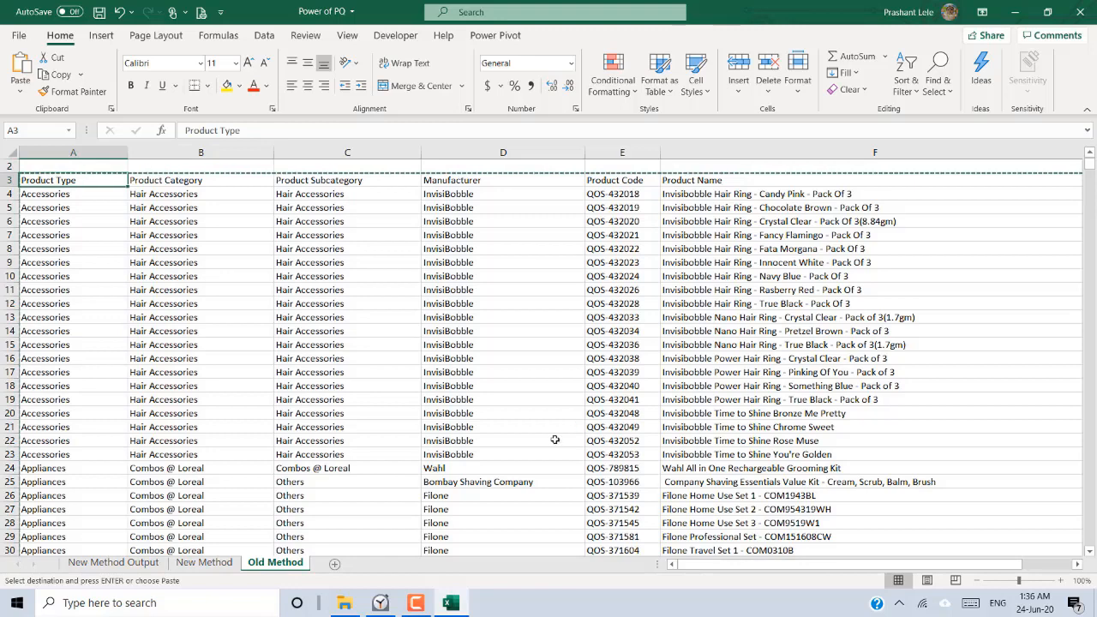
Pause the stopwatch in Alarms & Clock, and save the workbook in Excel.
click(381, 603)
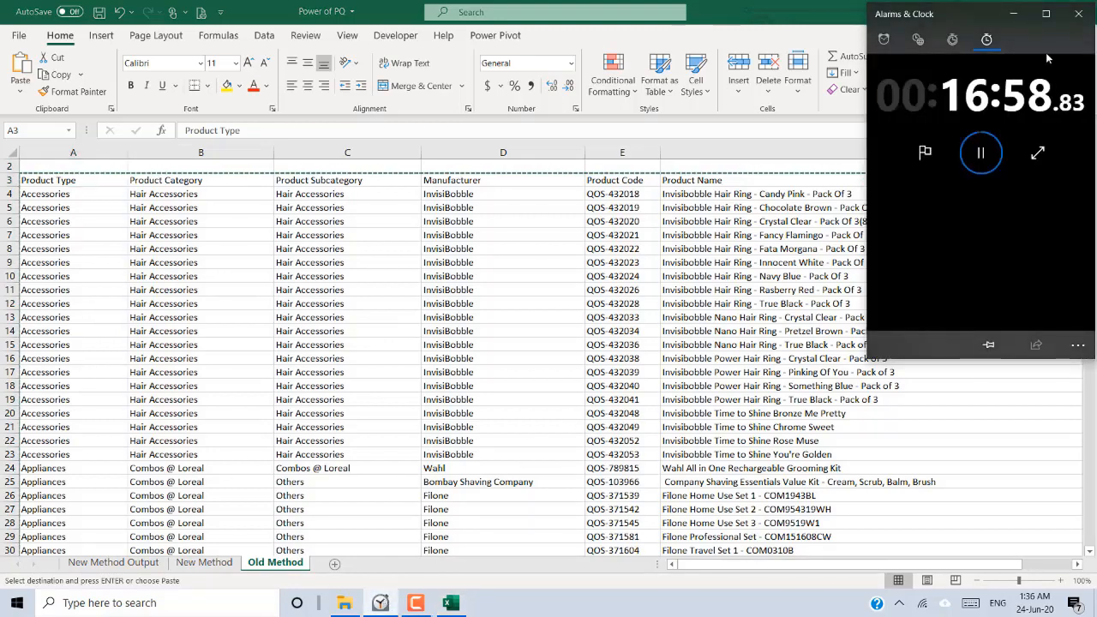
click(982, 153)
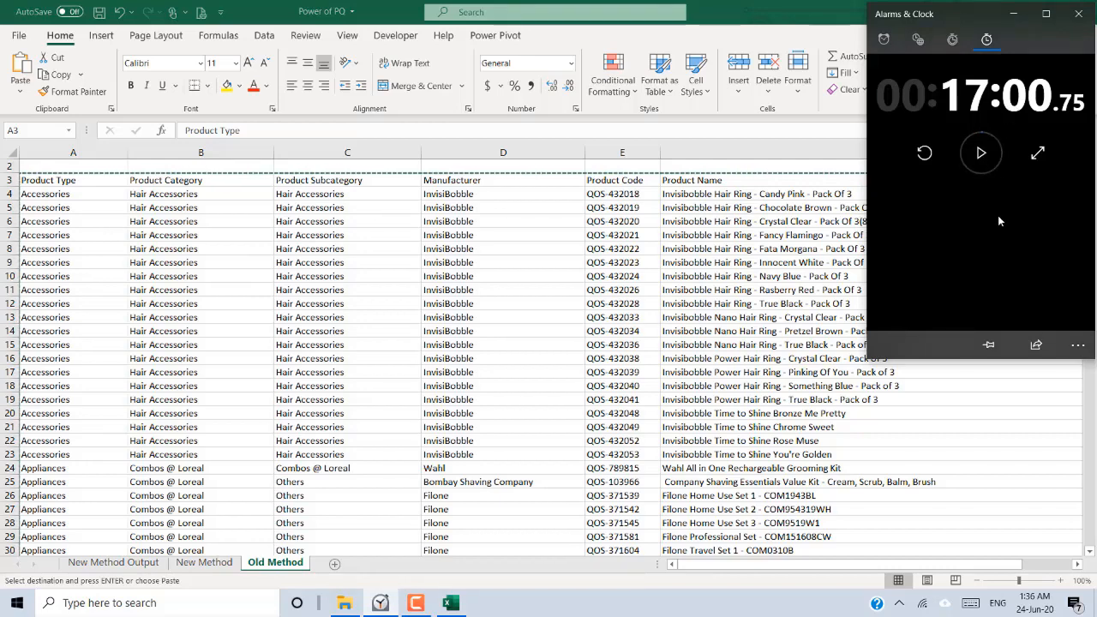
click(765, 4)
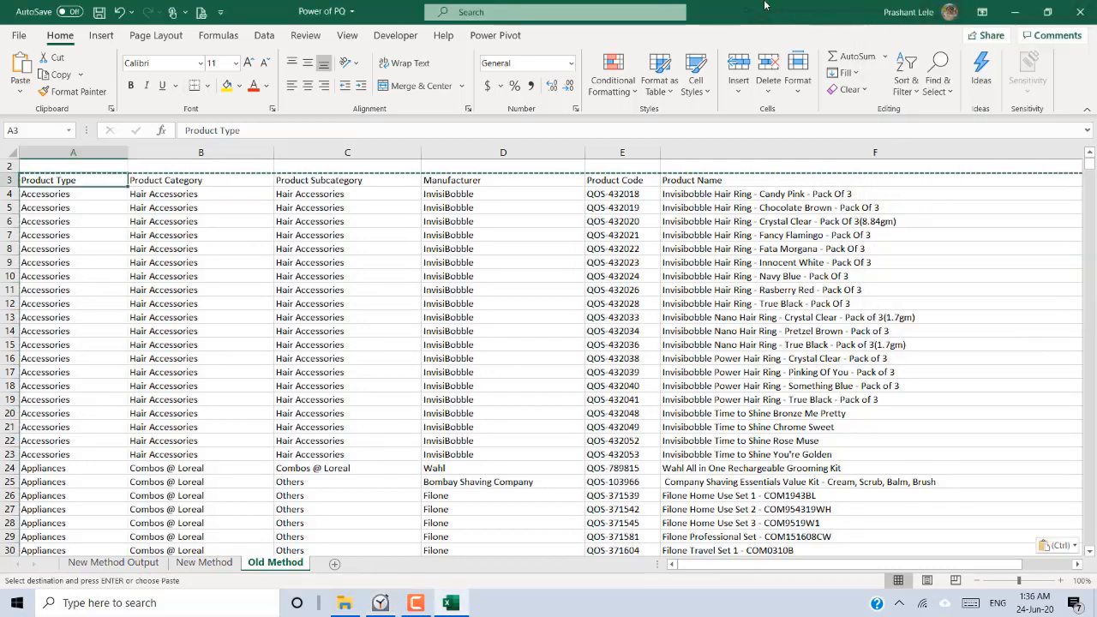
click(100, 12)
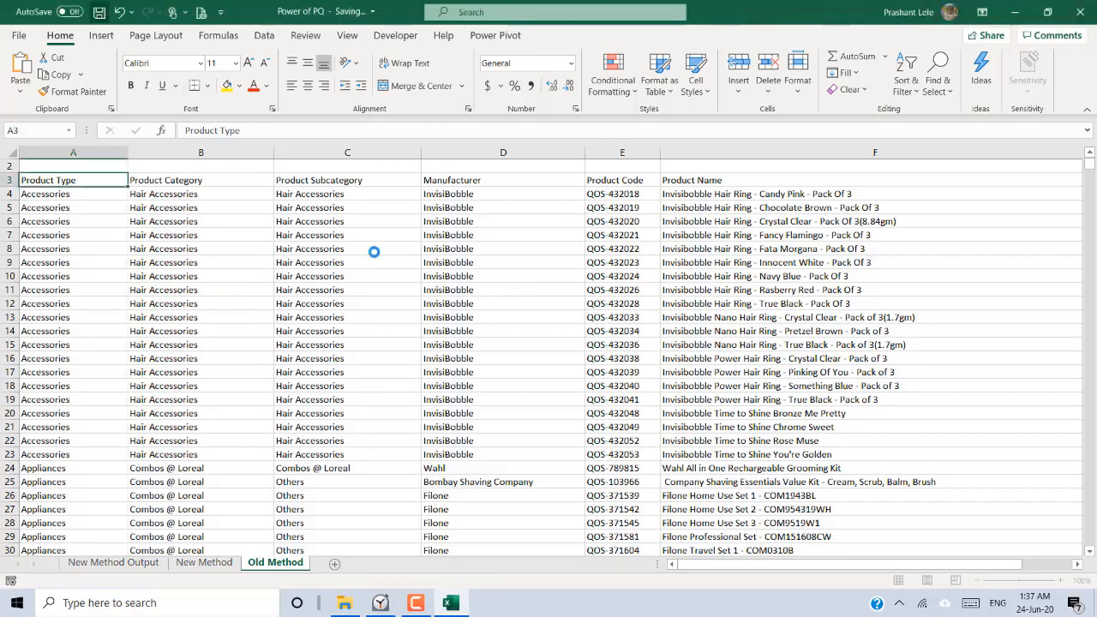
Reset the stopwatch to zero, open the New Method sheet in Excel, and bring the stopwatch back into view.
click(382, 602)
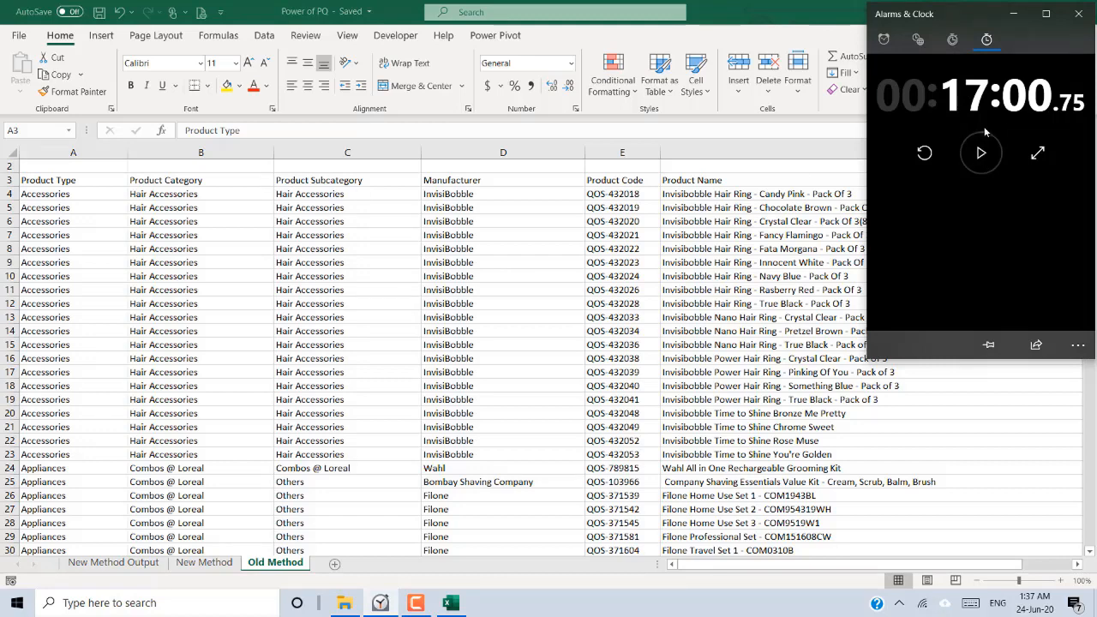
click(924, 152)
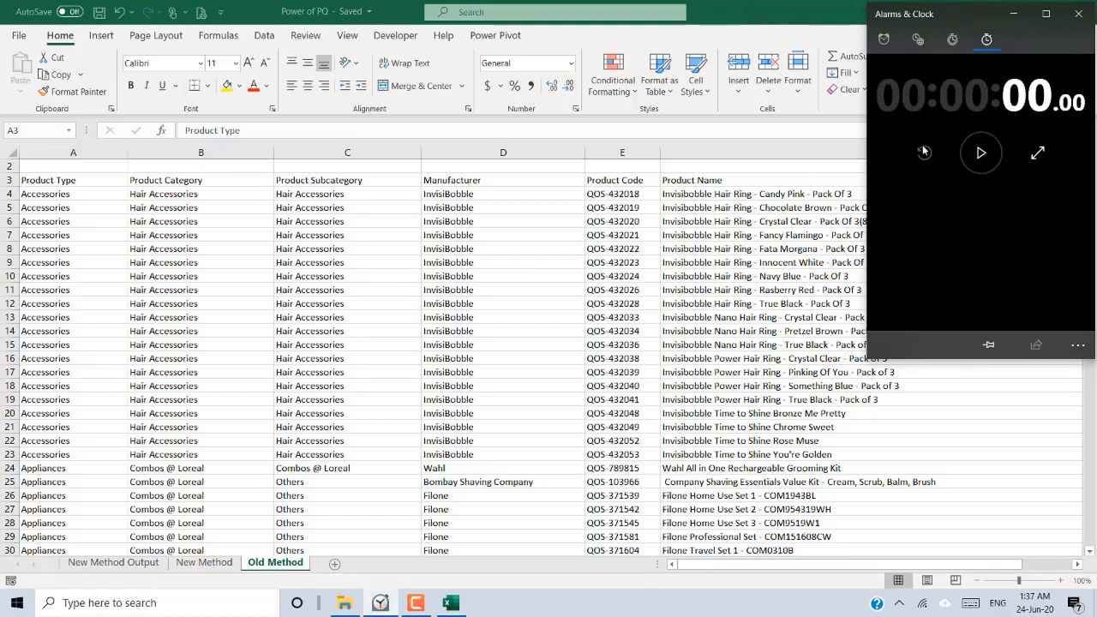
click(188, 570)
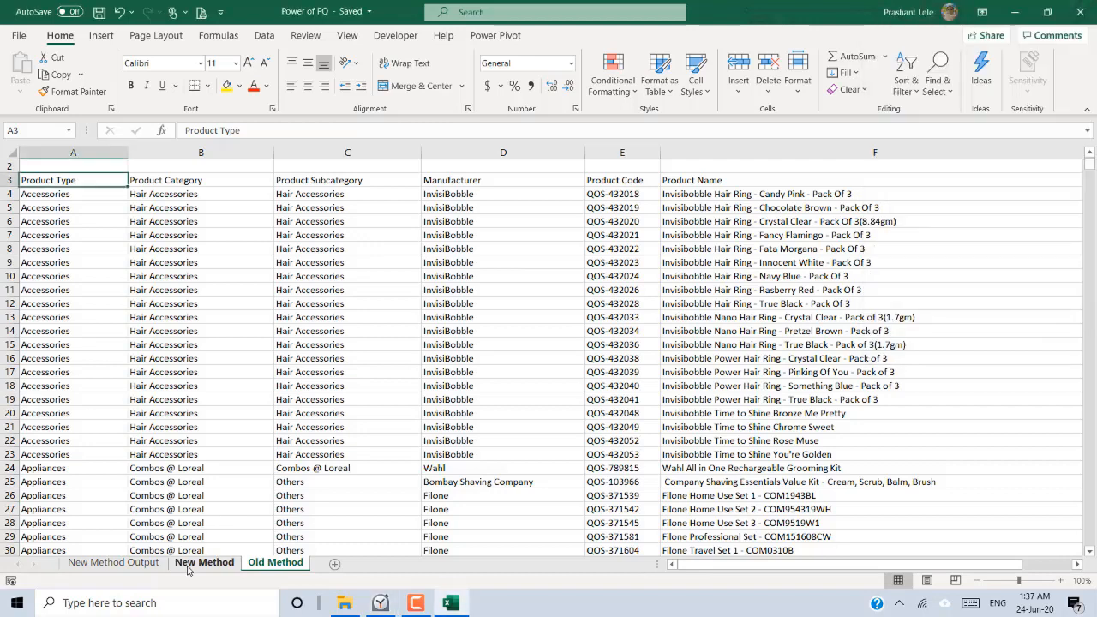
click(189, 570)
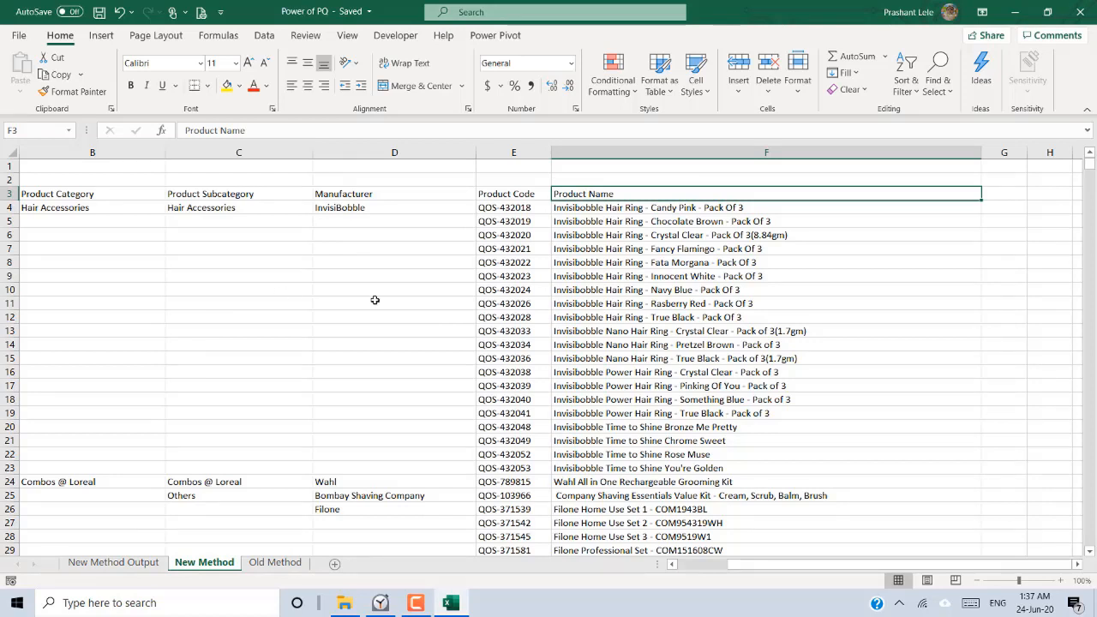
click(382, 604)
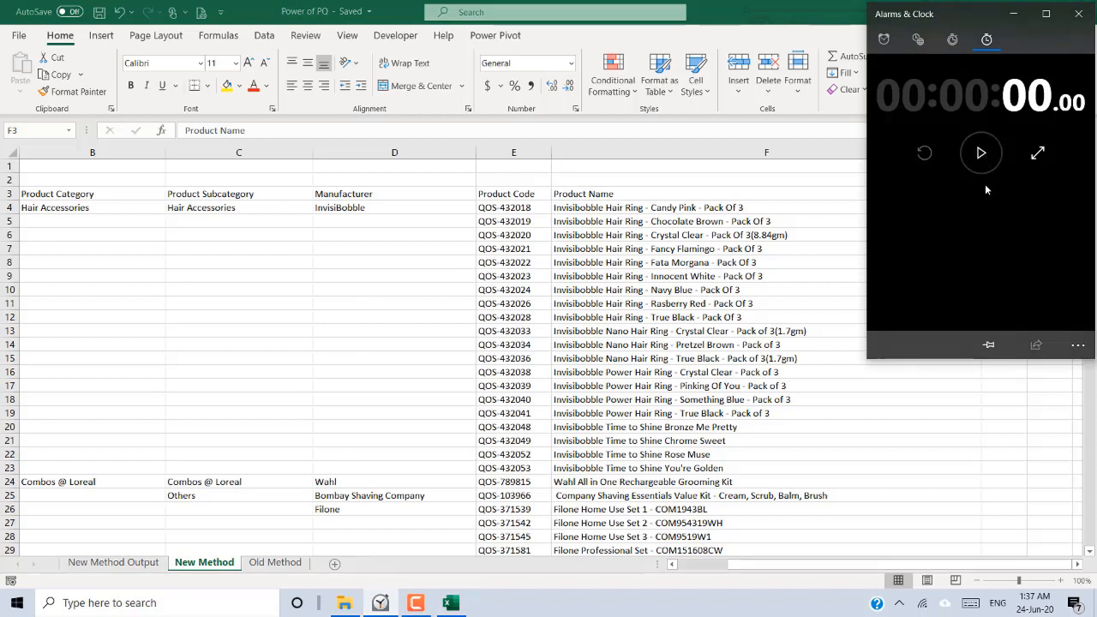
Start the stopwatch, switch to Excel, and select the product list from headers A3:F3 down to row 735585.
click(982, 154)
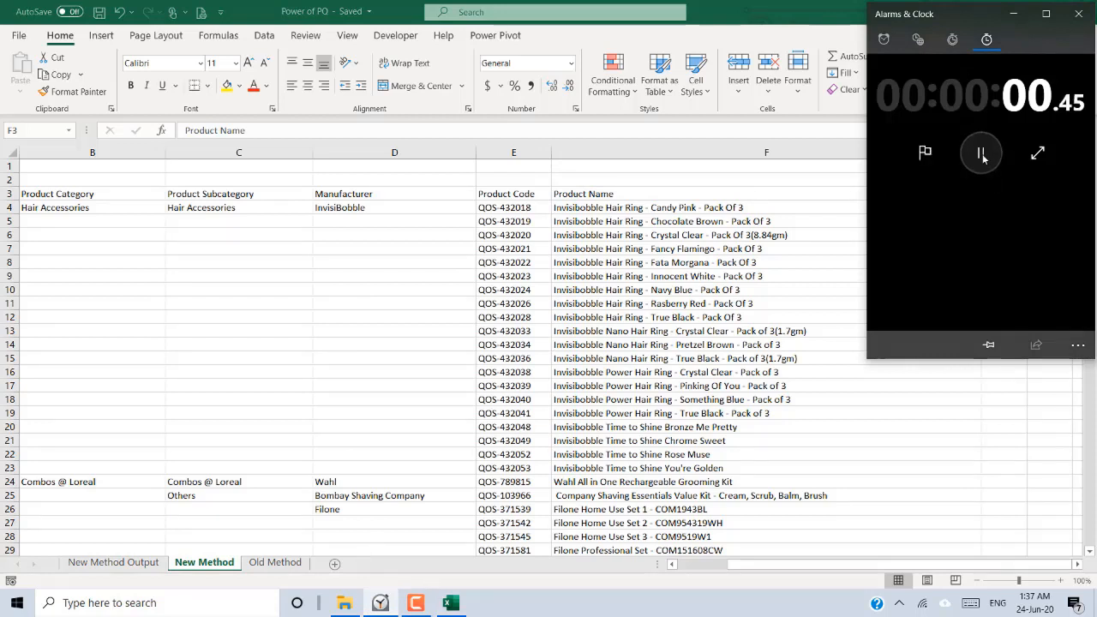
click(718, 187)
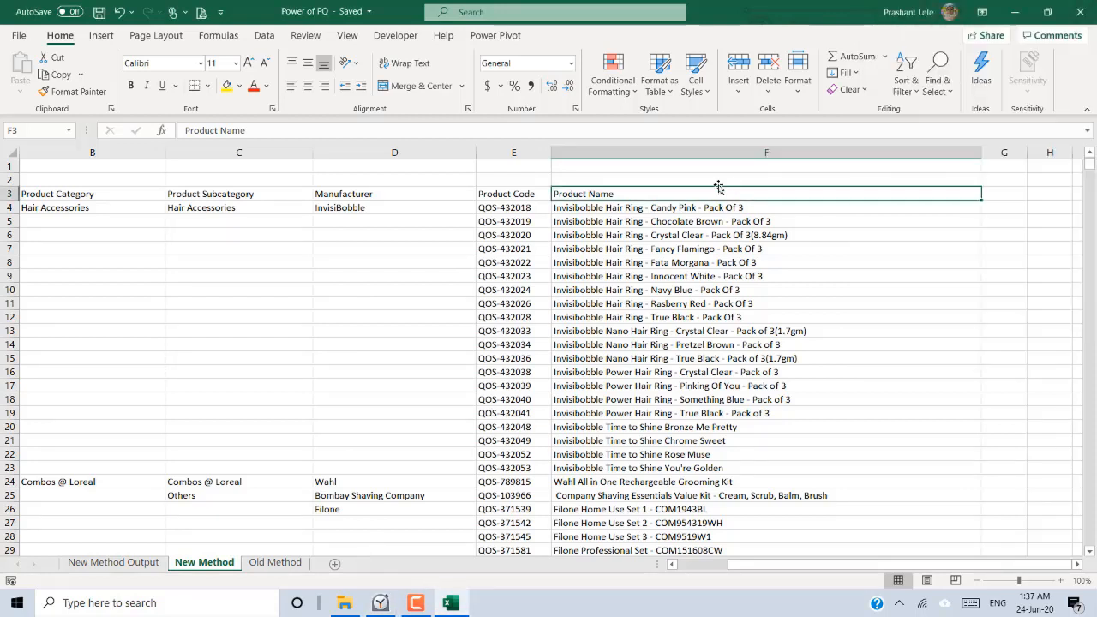
key(shift+Left)
key(shift+Left)
key(shift+Left)
key(shift+Left)
key(shift+Left)
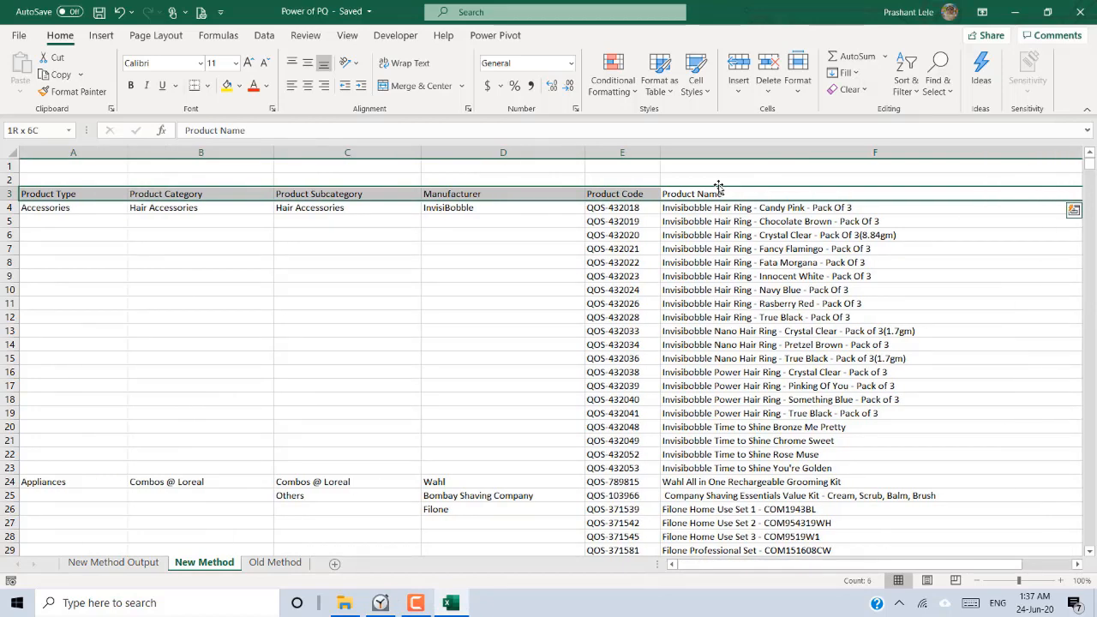
key(ctrl+q)
key(Left)
key(Escape)
key(ctrl+shift+Down)
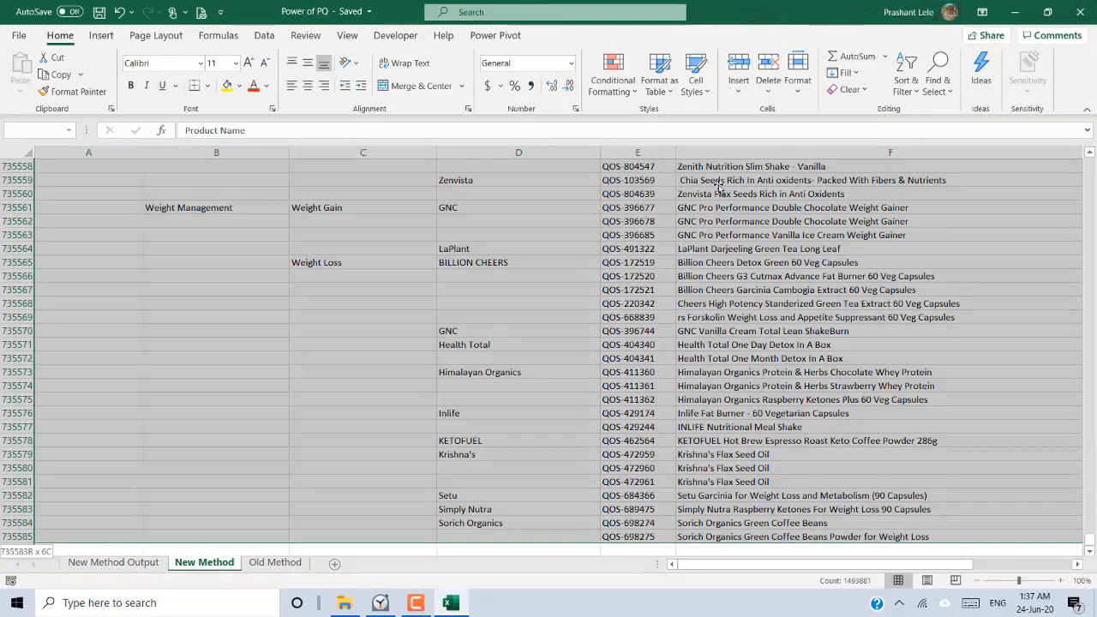
Convert the selected product list into an Excel table that uses its first row as headers.
click(266, 37)
click(109, 37)
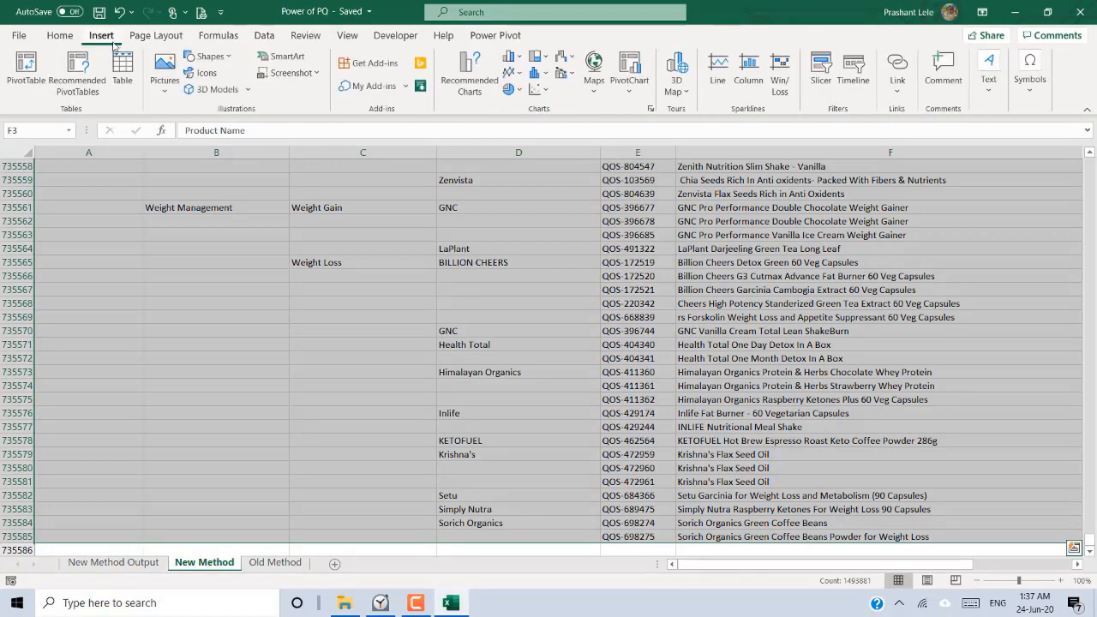
click(122, 77)
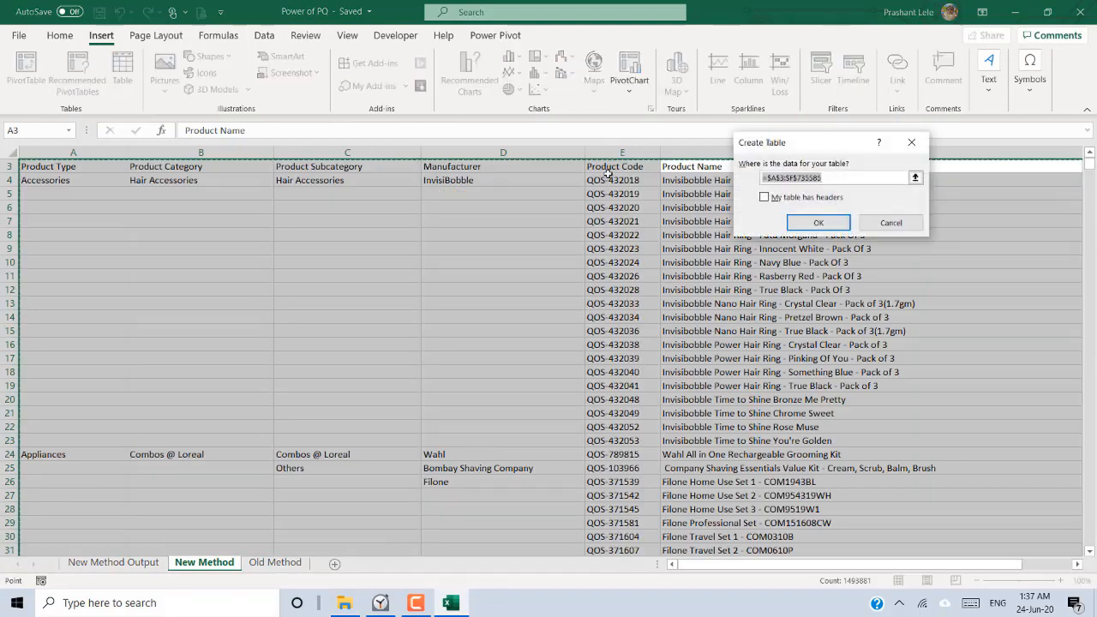
click(778, 199)
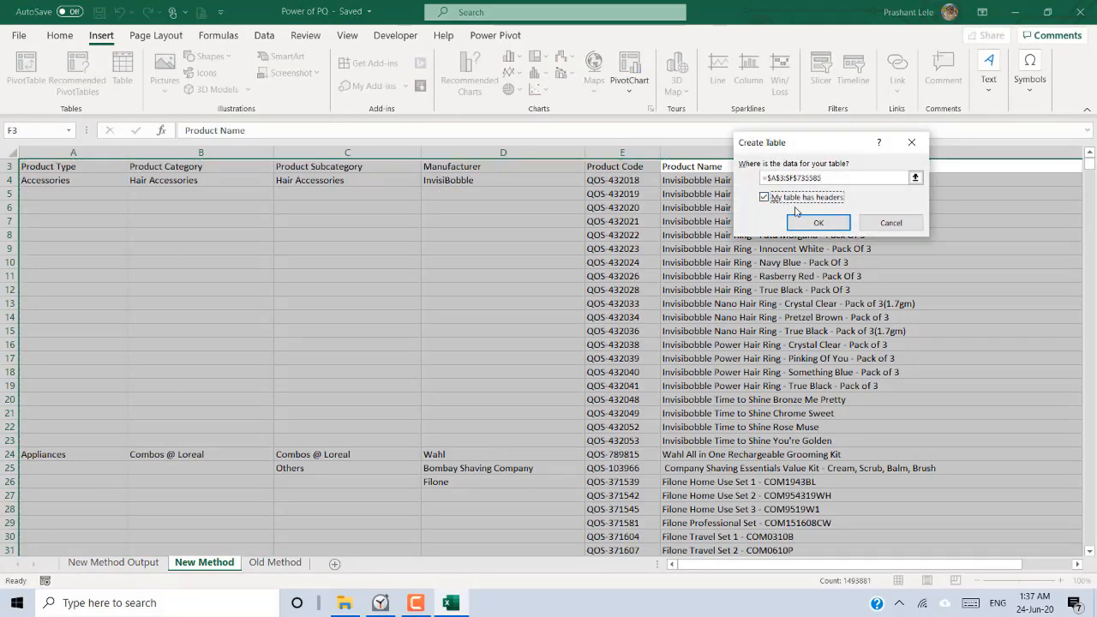
click(804, 224)
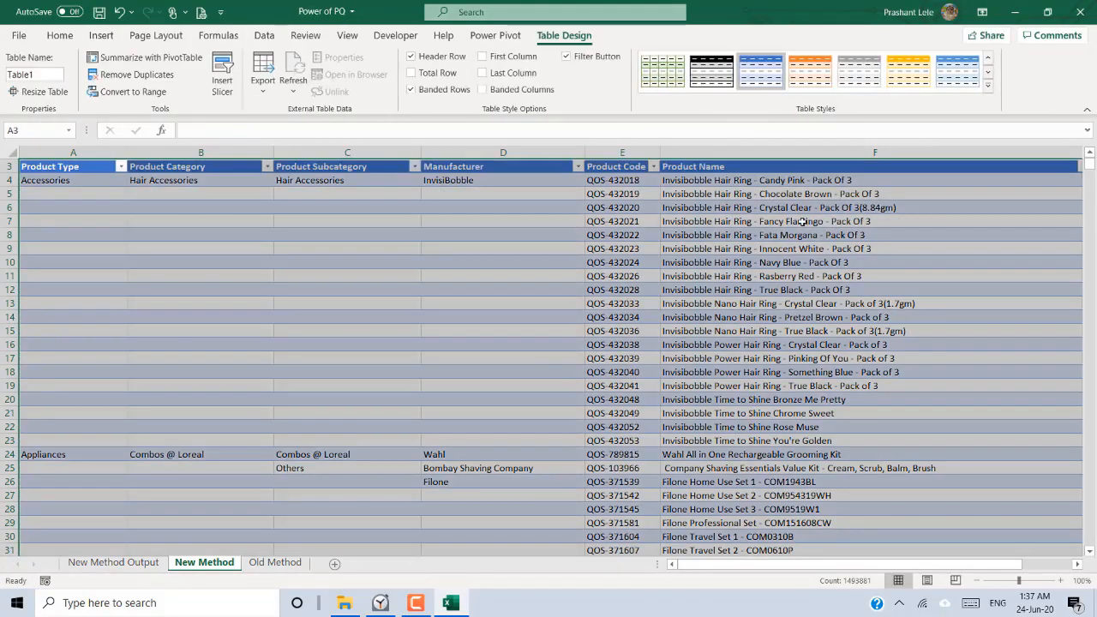
click(725, 168)
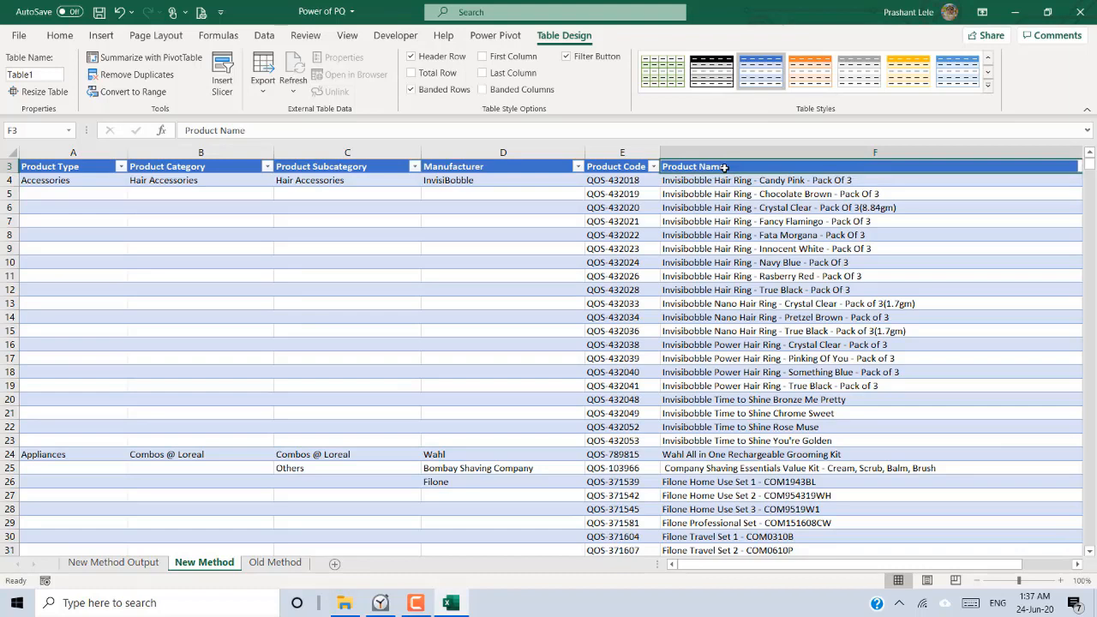
Load the product table into the Power Query Editor from its Product Category header cell.
click(159, 171)
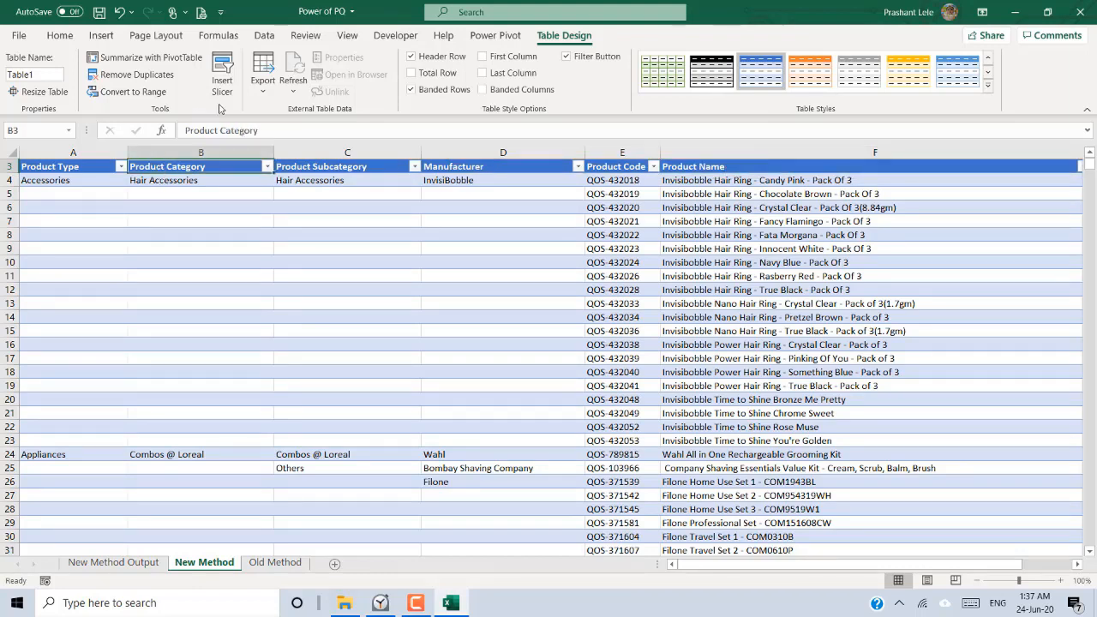
click(266, 36)
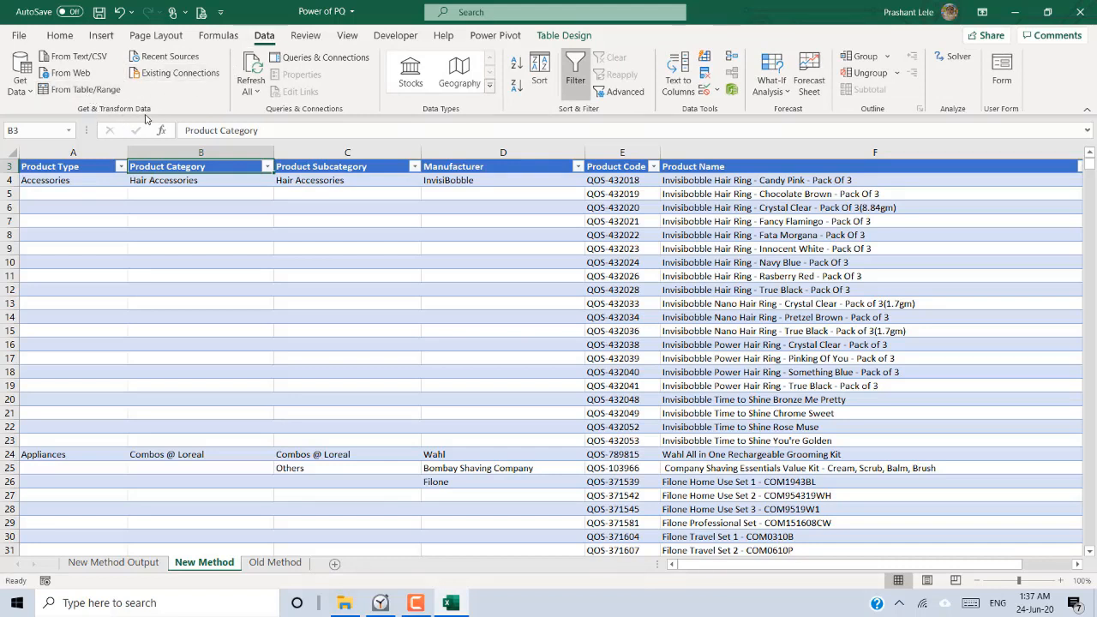
click(76, 89)
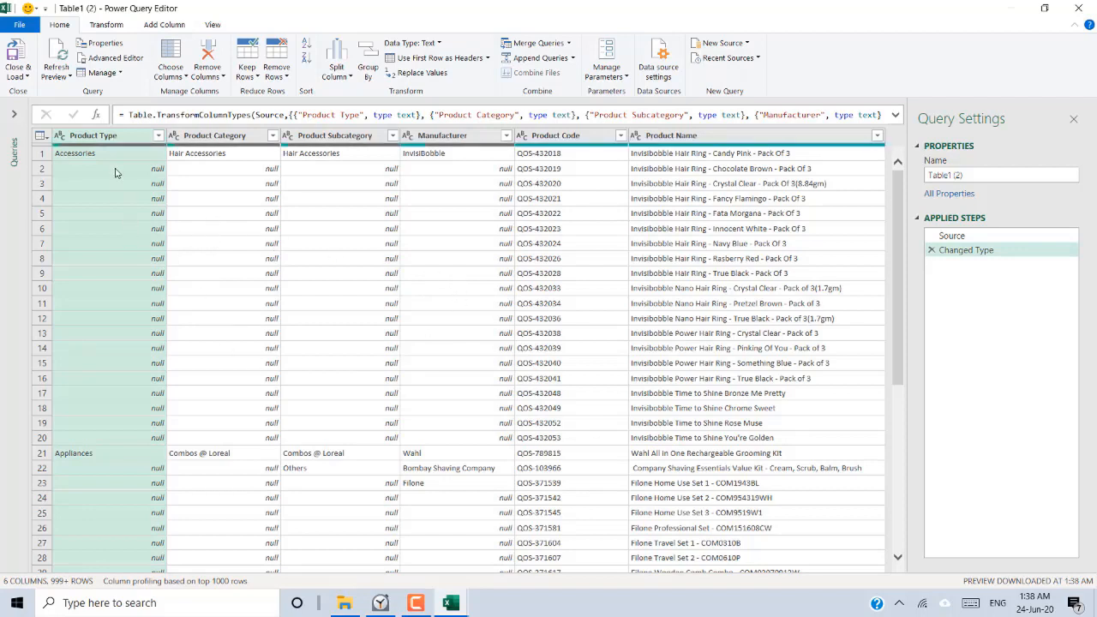
Fill down the null values in the Product Type, Product Category, Product Subcategory and Manufacturer columns.
click(107, 135)
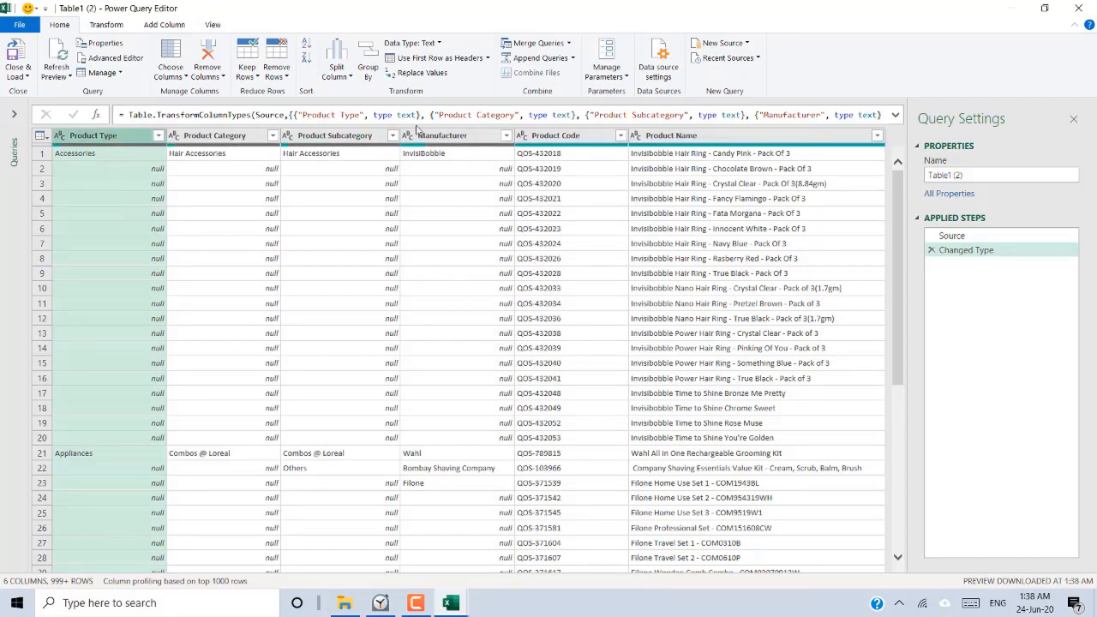
shift+click(445, 137)
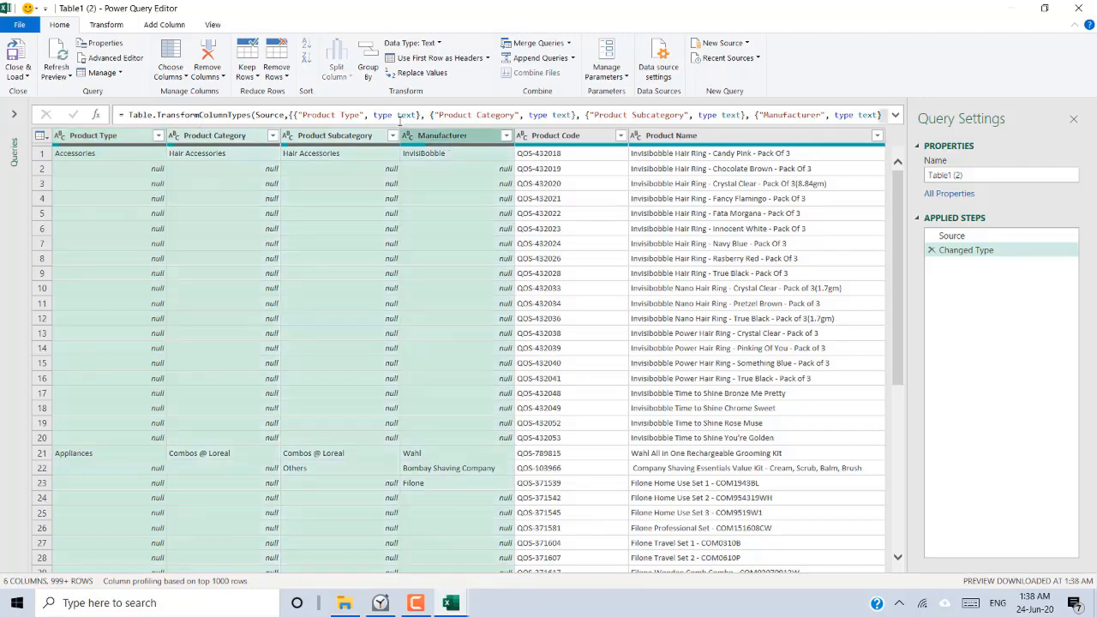
click(114, 26)
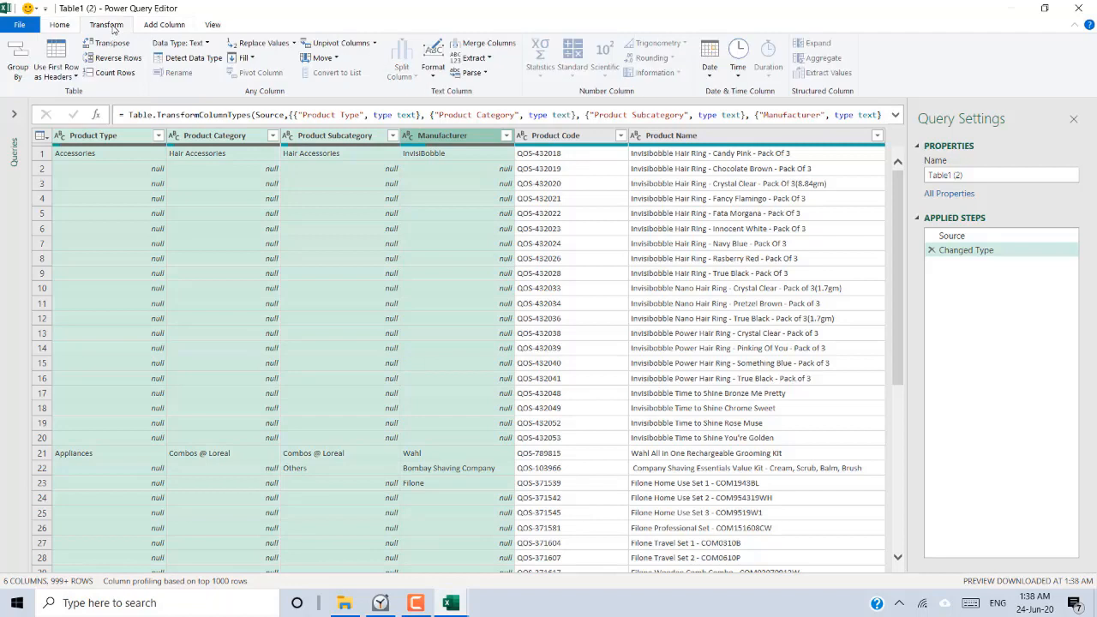
click(253, 59)
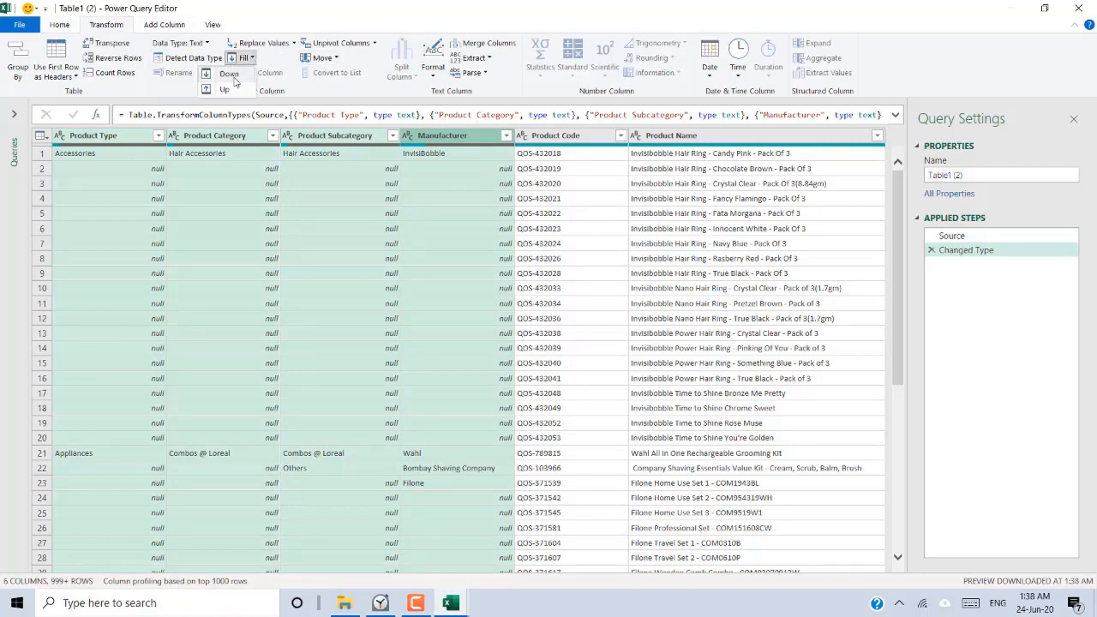
click(230, 75)
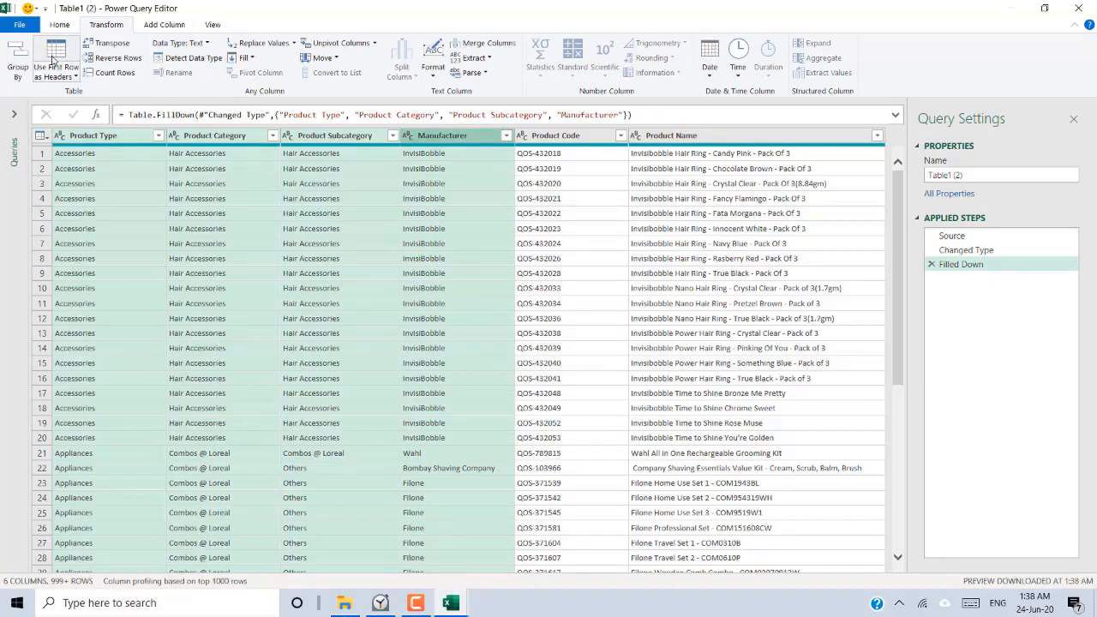
Close the query editor and load the result as a table to cell A3 of the existing New Method Output sheet.
click(59, 24)
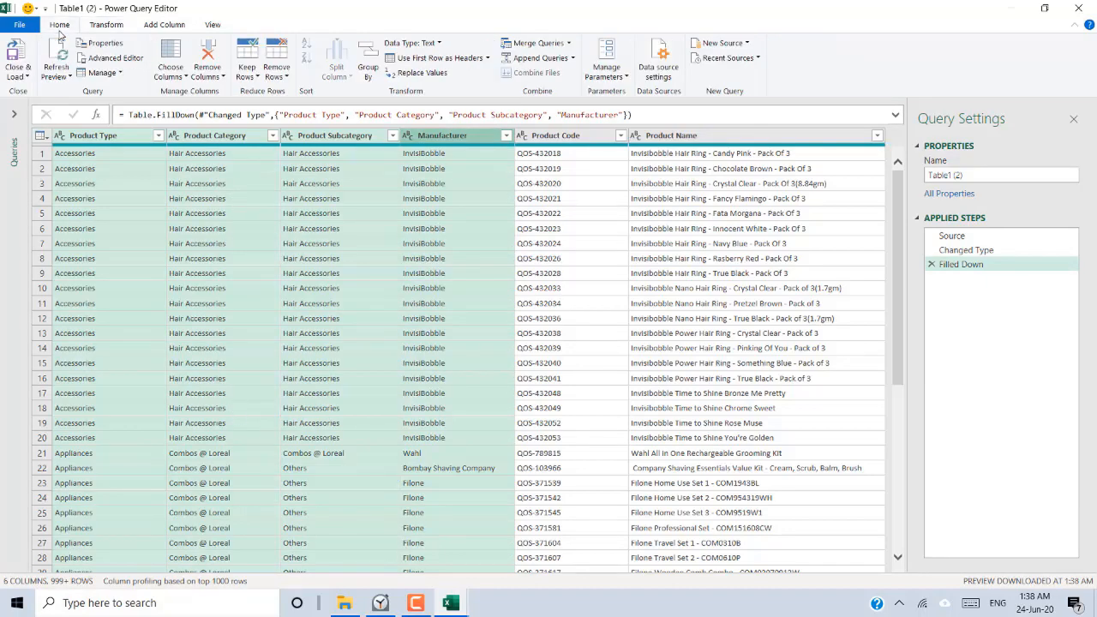
click(26, 76)
click(43, 92)
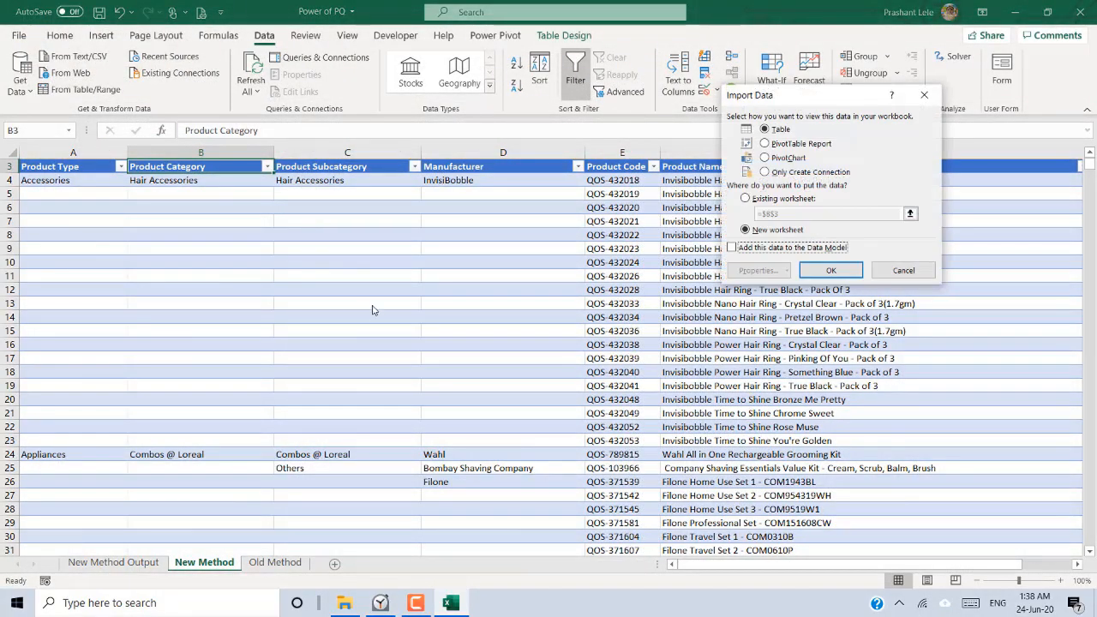
click(766, 200)
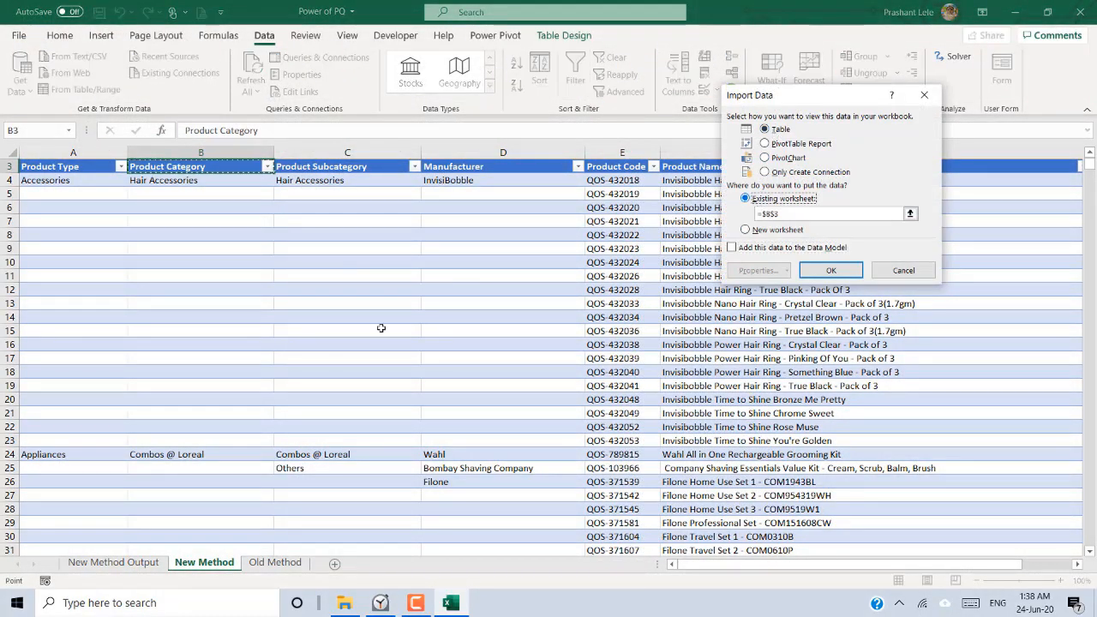
click(96, 556)
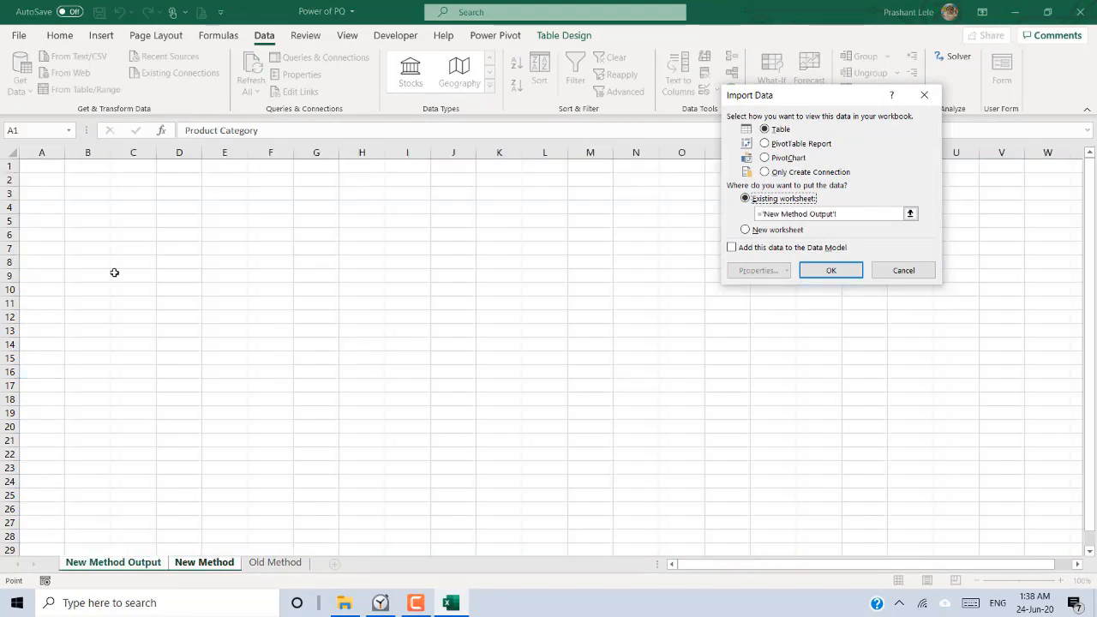
click(33, 197)
click(829, 276)
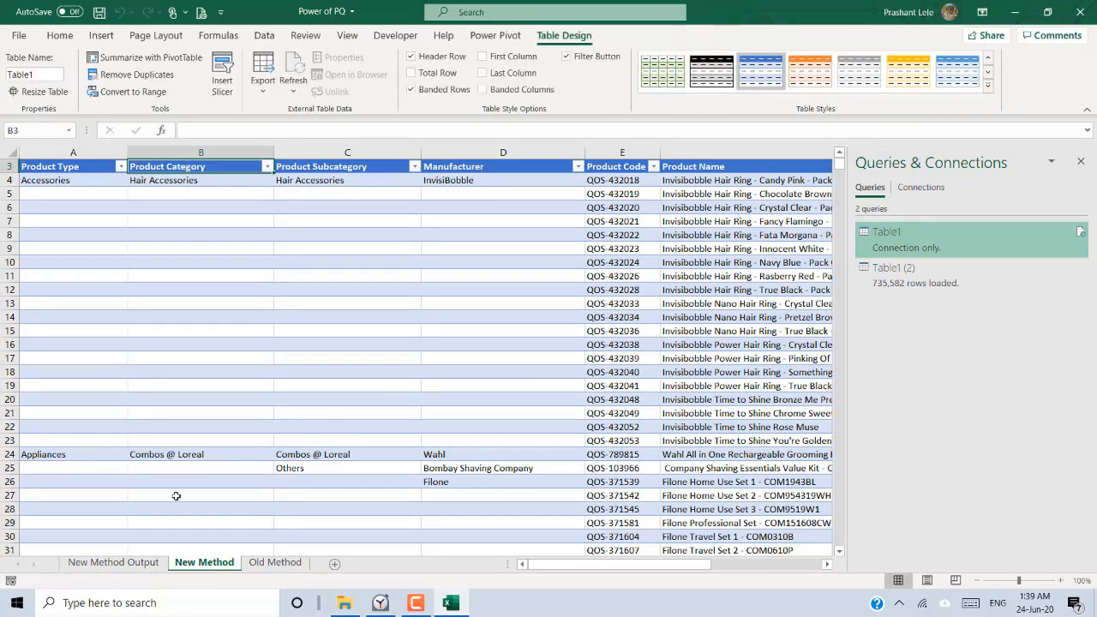
With the New Method Output sheet open, pause the stopwatch in Alarms & Clock and close the Queries & Connections list in Excel.
click(113, 562)
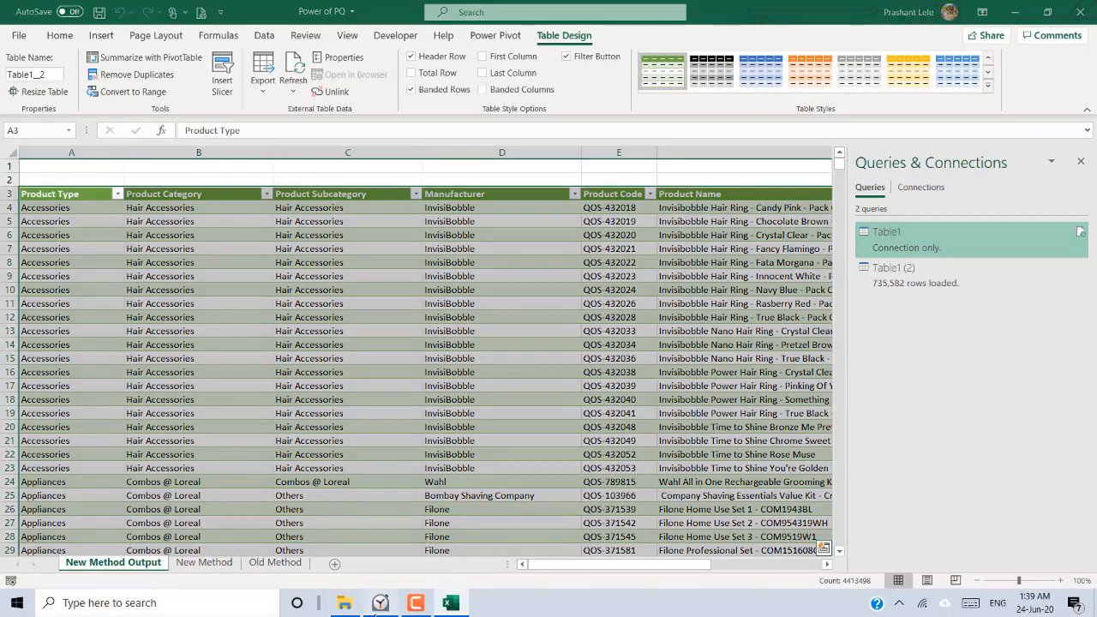
click(374, 614)
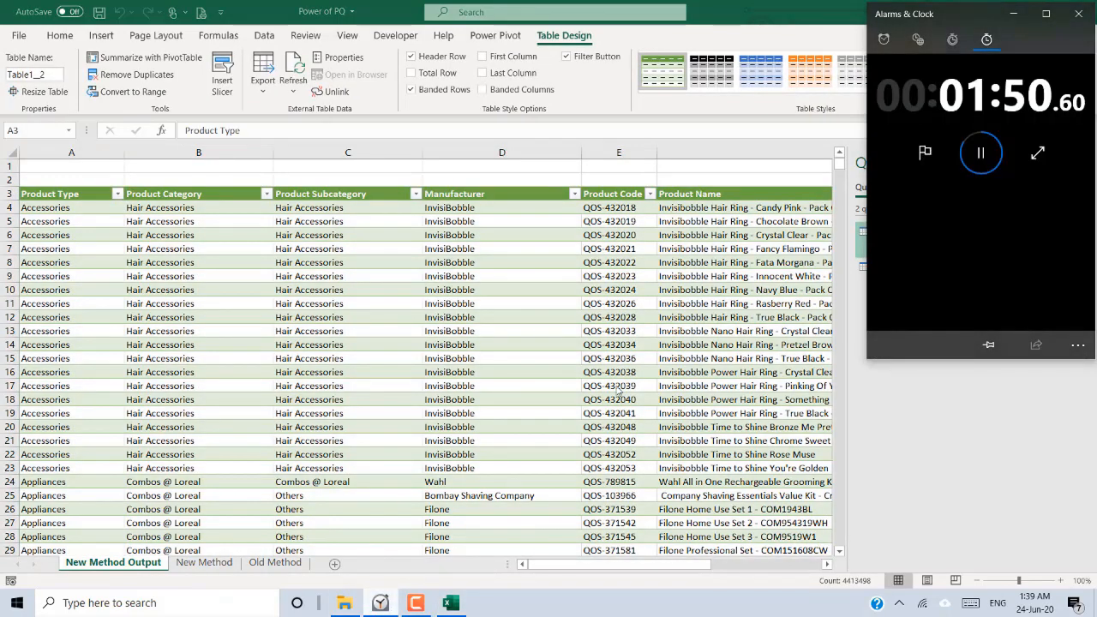
click(981, 162)
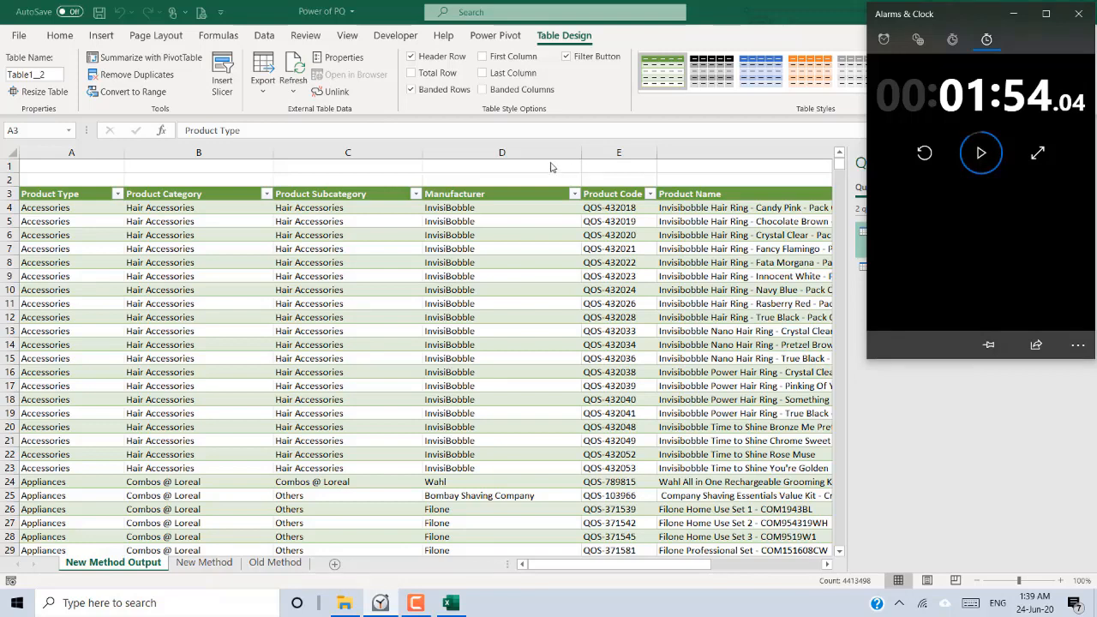
click(511, 172)
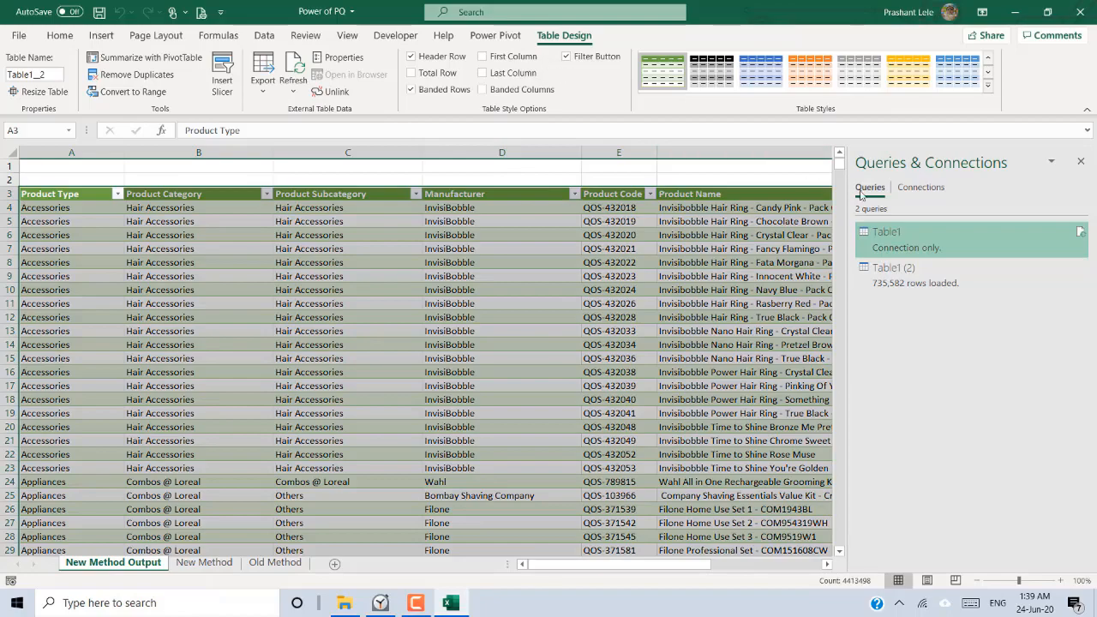
click(1079, 162)
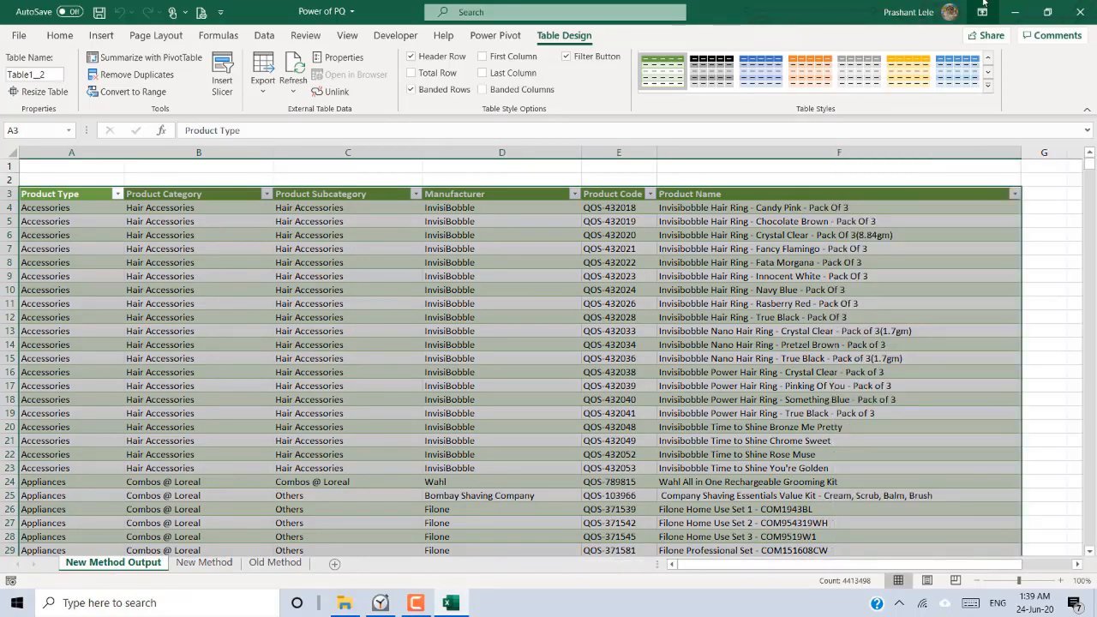
Check the filled category columns of the output table at its last row and through the first rows down to A19.
key(ctrl+Down)
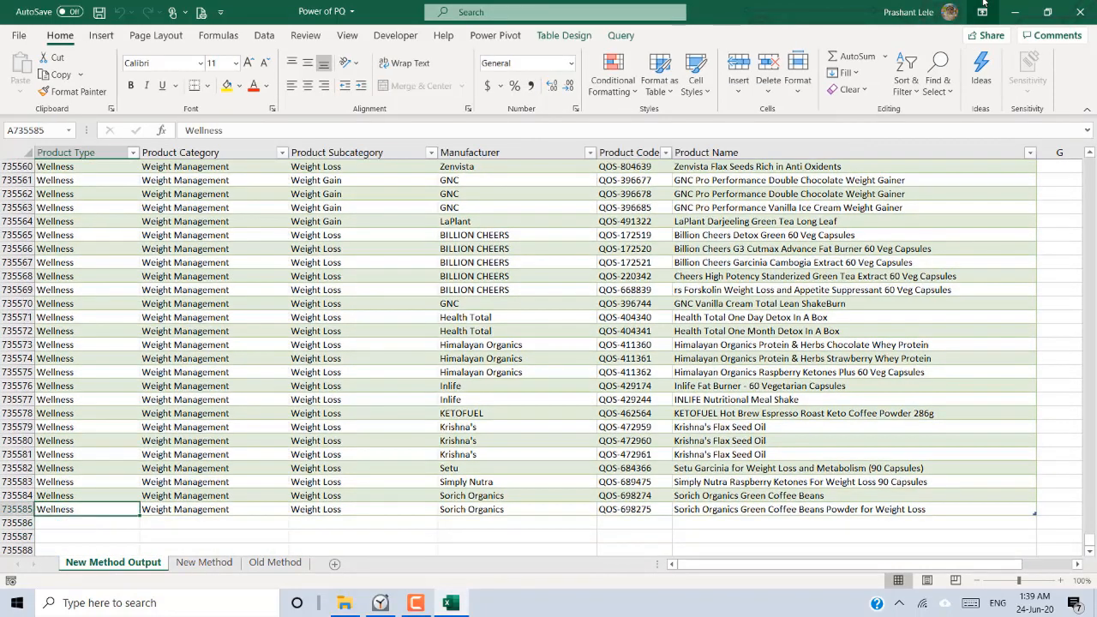
key(ctrl+Up)
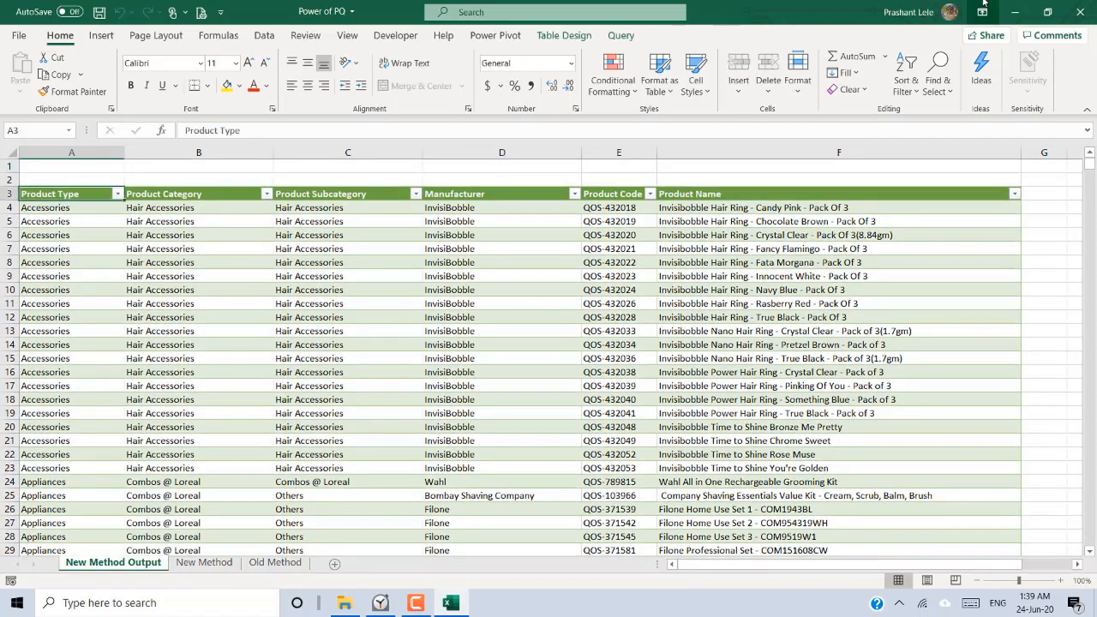
key(Down)
key(Down)
key(Down)
key(Down)
key(Down)
key(Down)
key(Down)
key(Down)
key(Down)
key(Down)
key(Down)
key(Down)
key(Down)
key(Down)
key(Down)
key(Down)
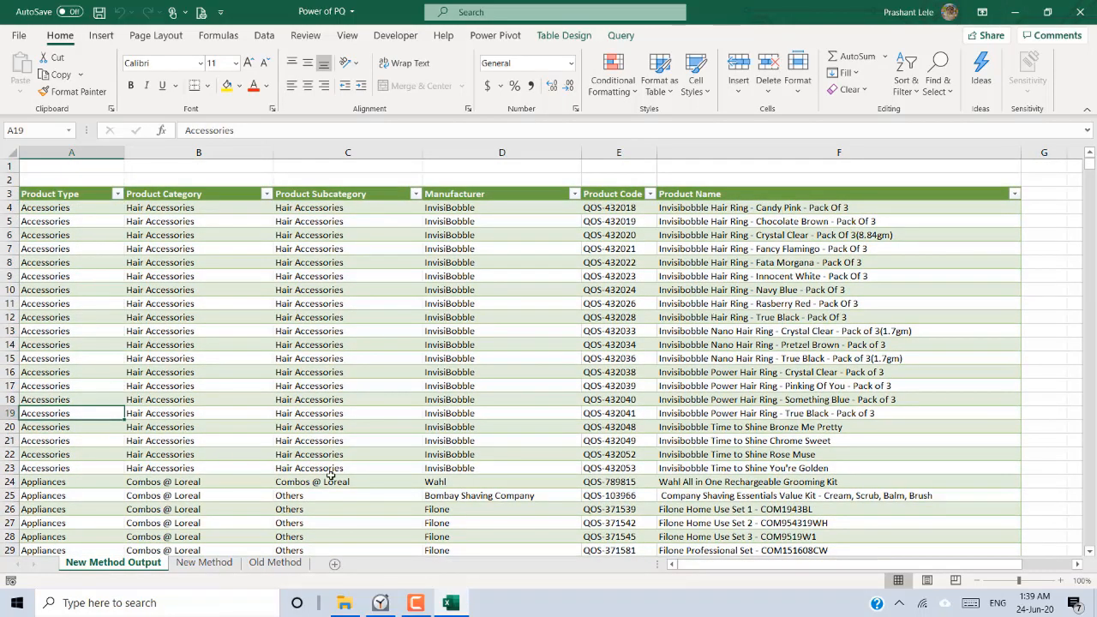
Compare the Old Method and New Method sheets with the table on the New Method Output sheet.
click(291, 563)
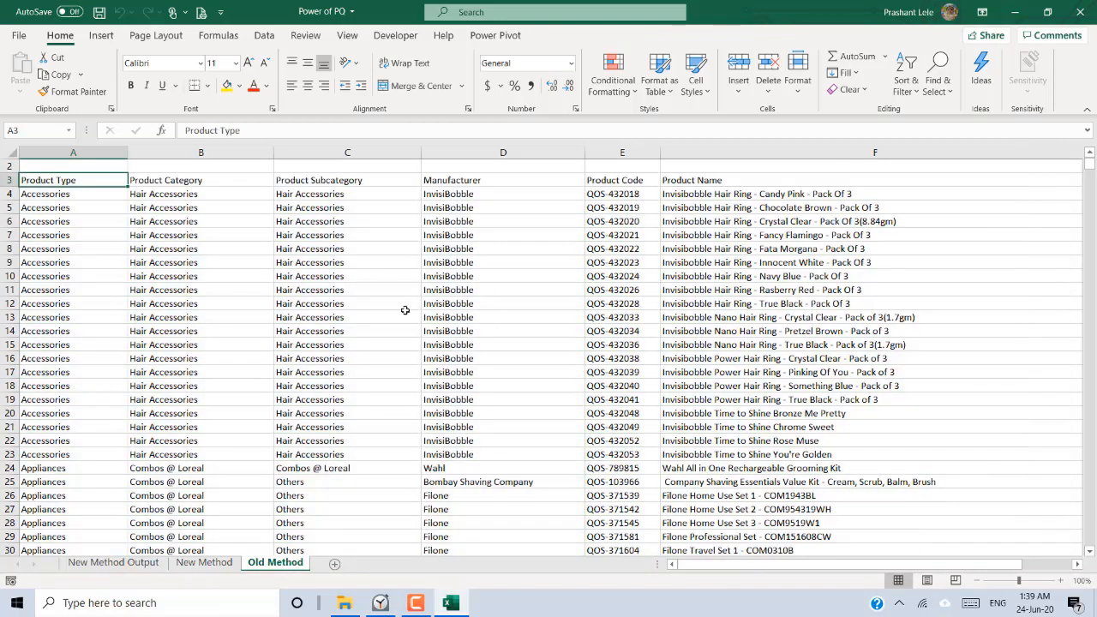
click(204, 563)
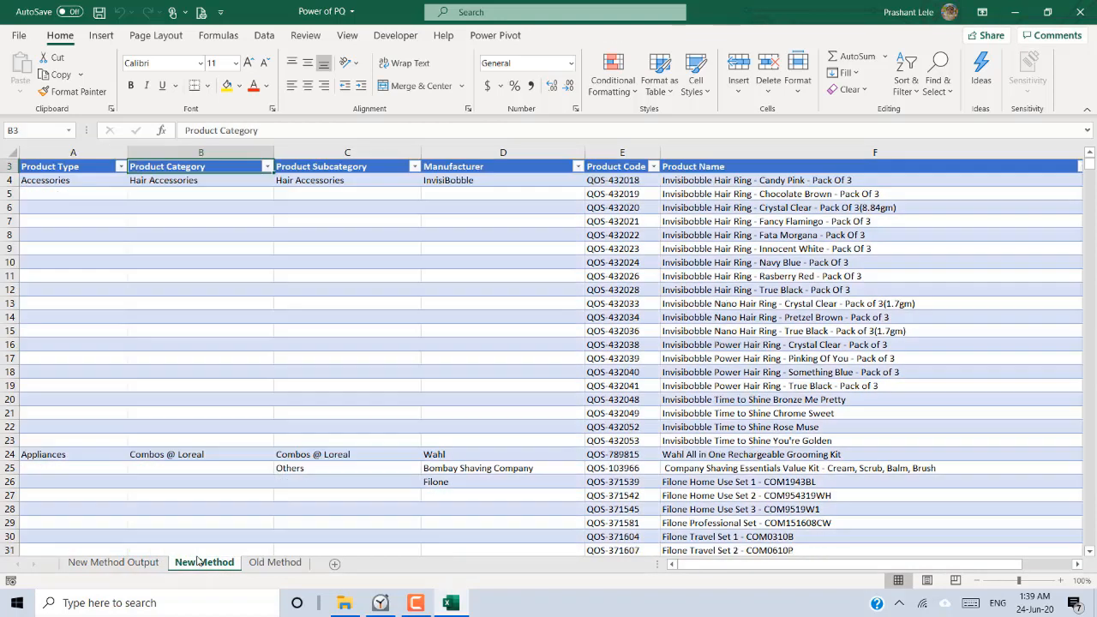
click(122, 565)
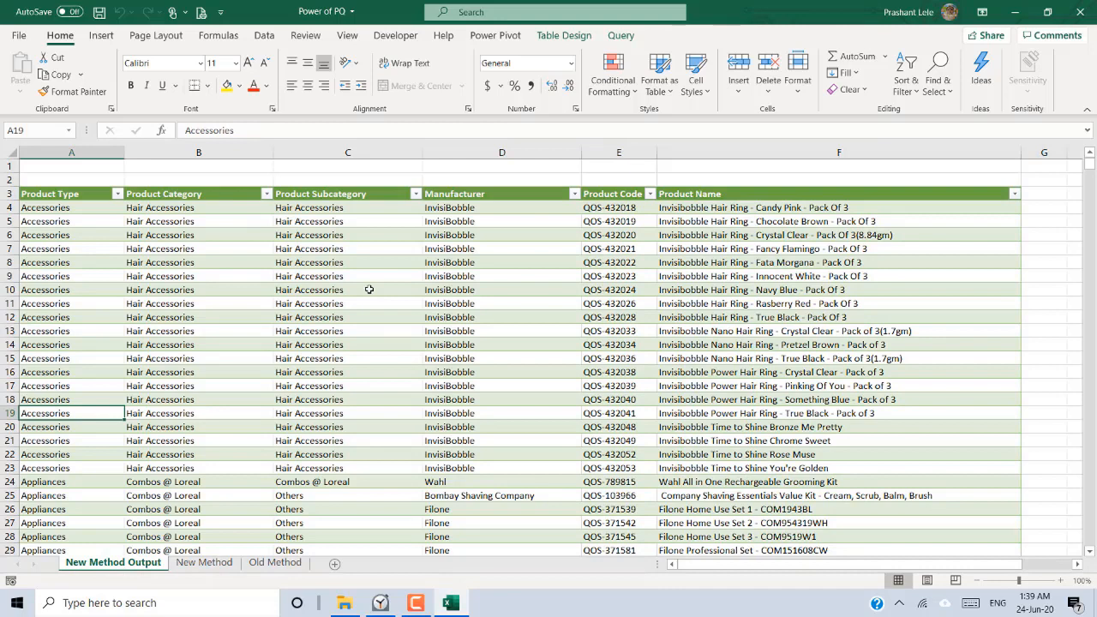